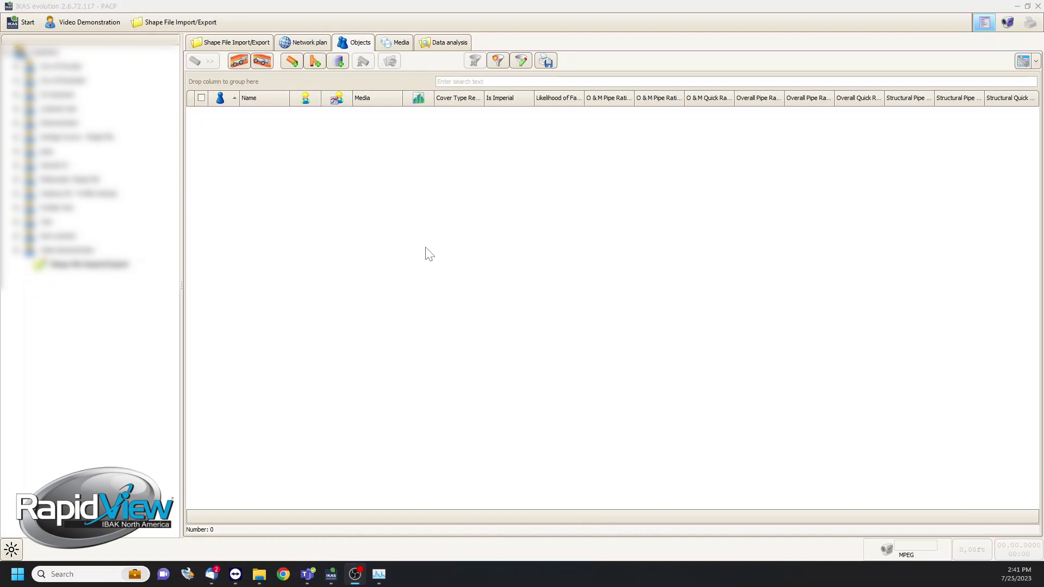
# Start adding data to the Shape File Import/Export project and browse the Shape folder inside Sanitary Sewer Inspections
pyautogui.click(187, 23)
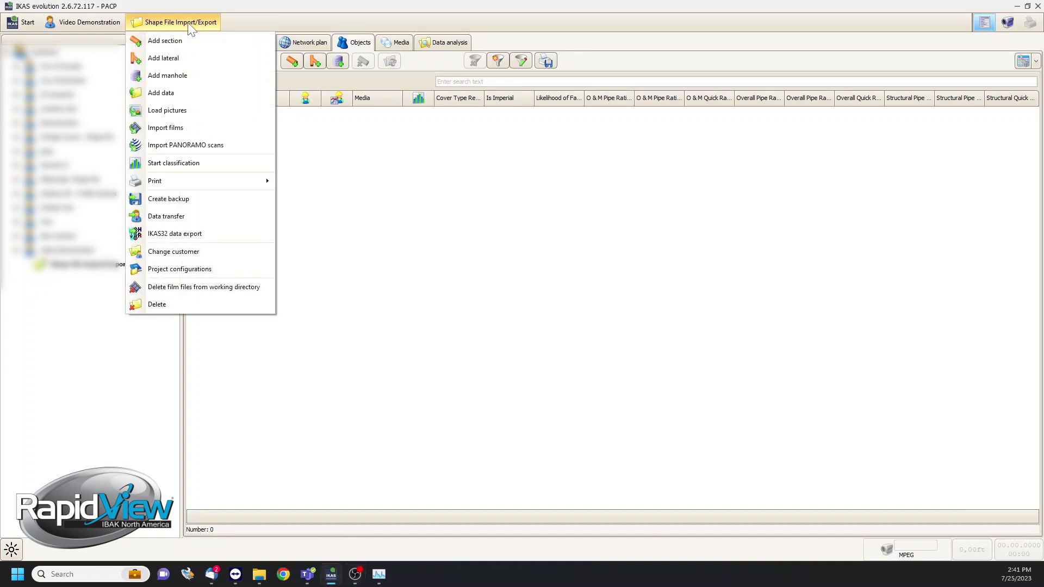
pyautogui.click(185, 92)
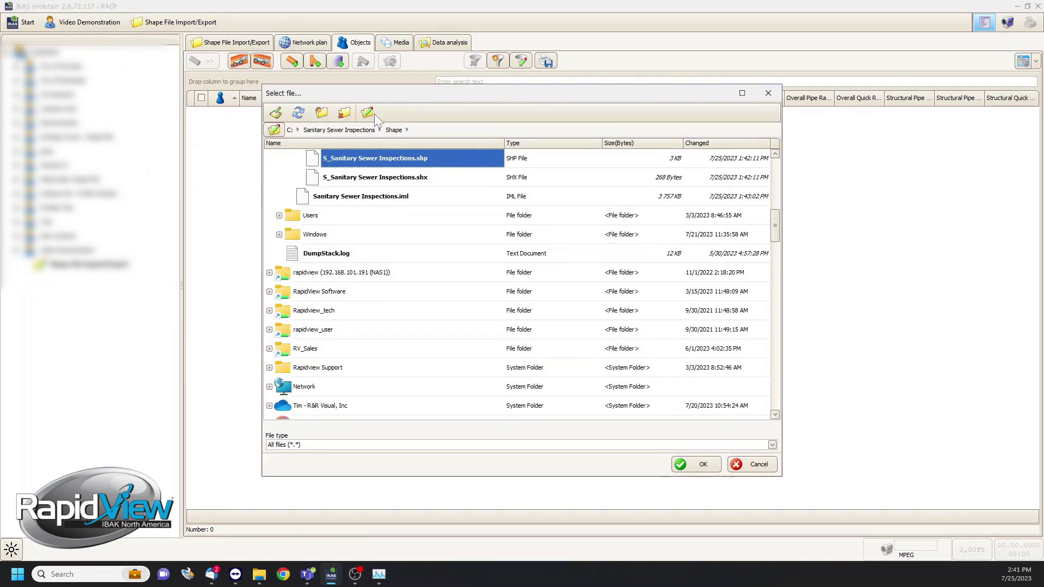
pyautogui.scroll(10, 485, 211)
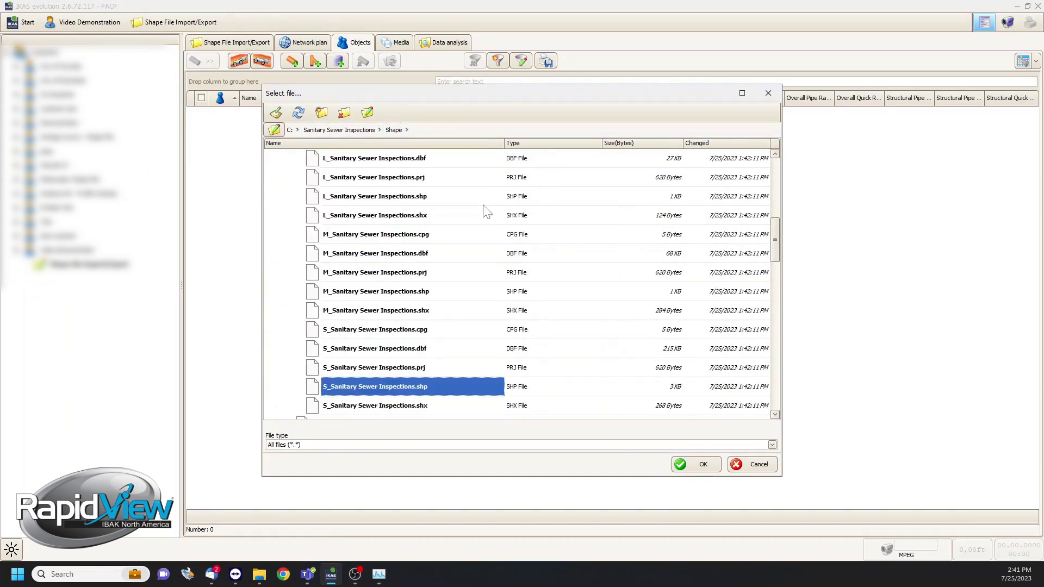
pyautogui.scroll(-5, 485, 211)
pyautogui.scroll(-1, 485, 211)
pyautogui.scroll(4, 473, 218)
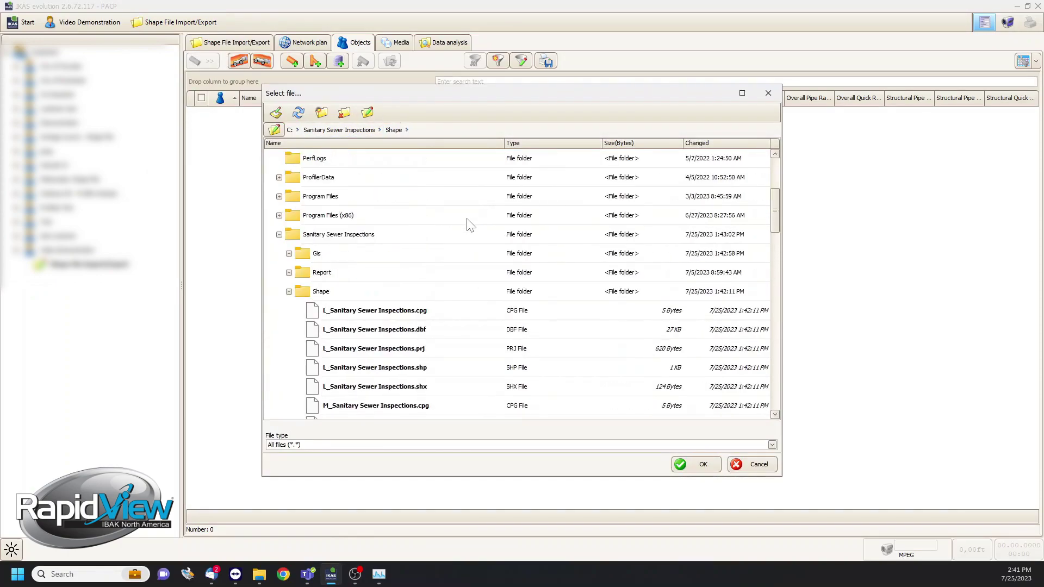
pyautogui.scroll(-6, 416, 272)
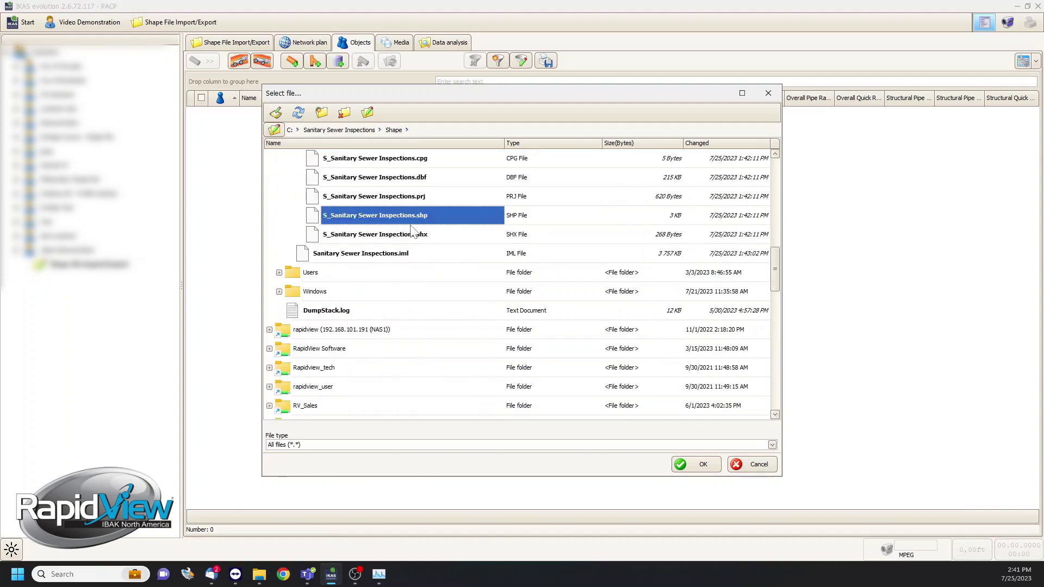
pyautogui.scroll(5, 401, 233)
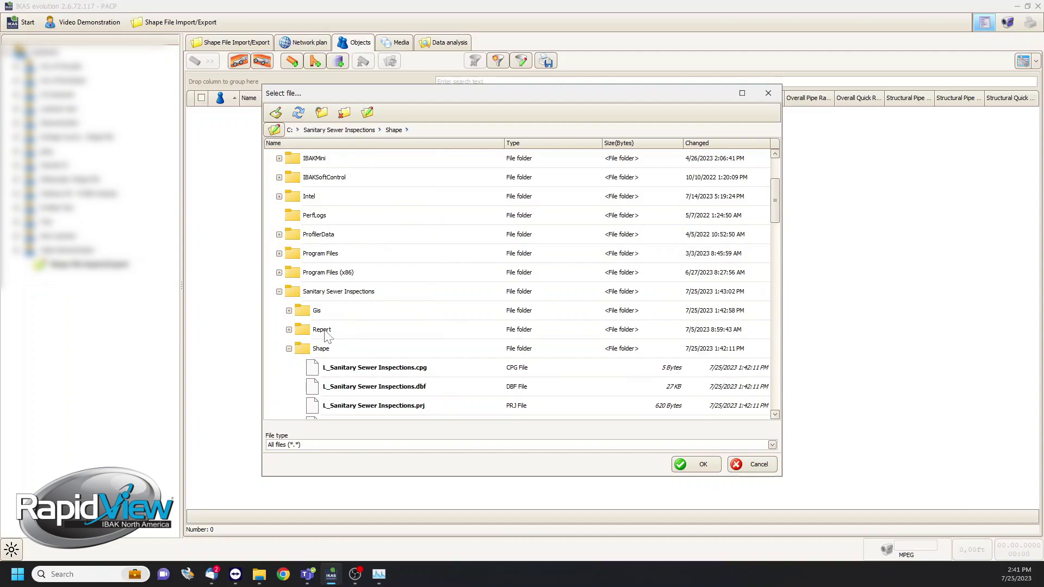
pyautogui.scroll(-3, 327, 336)
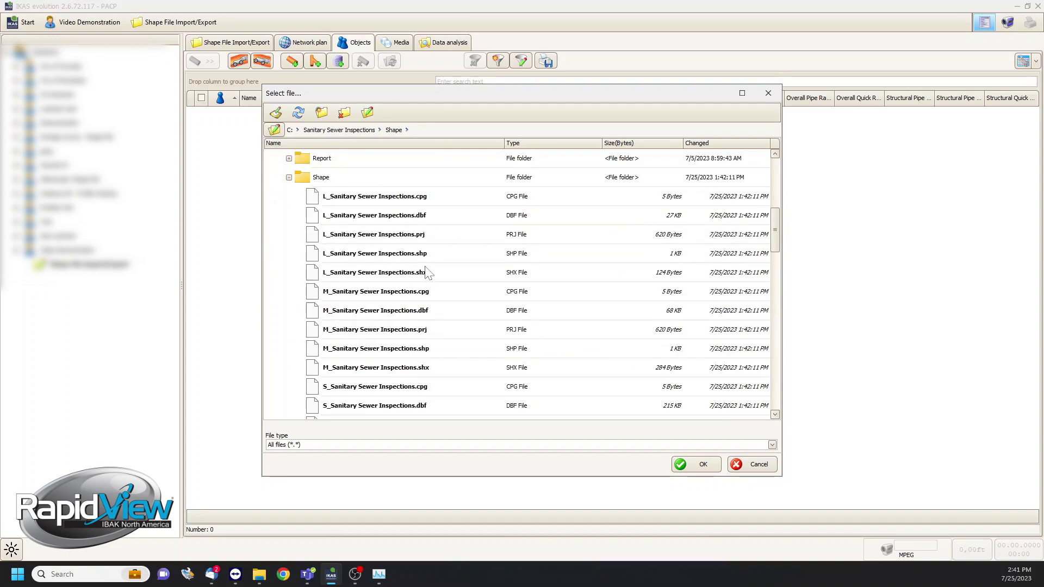
pyautogui.scroll(-1, 429, 273)
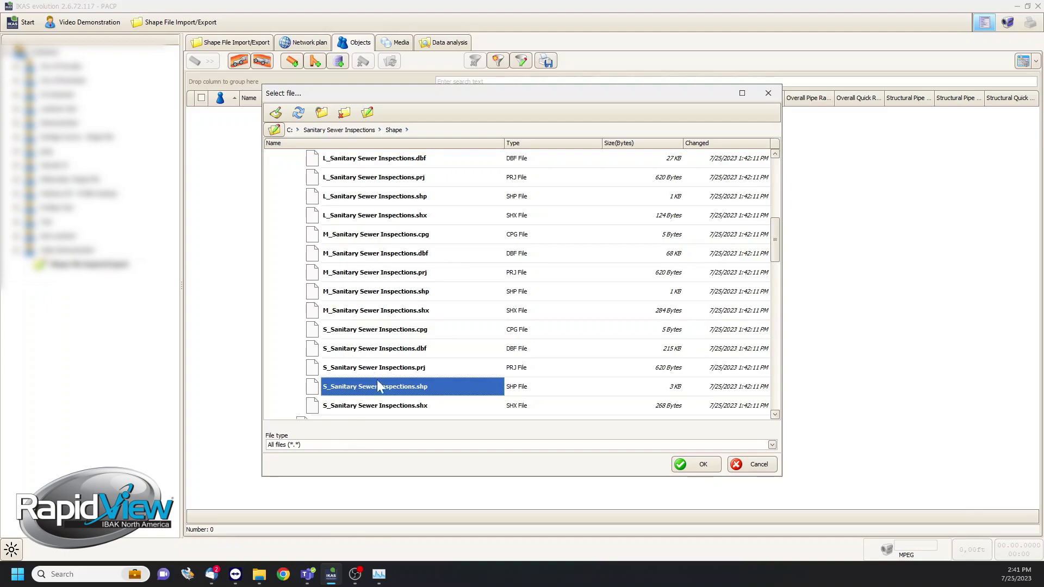
pyautogui.scroll(3, 356, 306)
pyautogui.scroll(-3, 359, 294)
pyautogui.scroll(1, 371, 353)
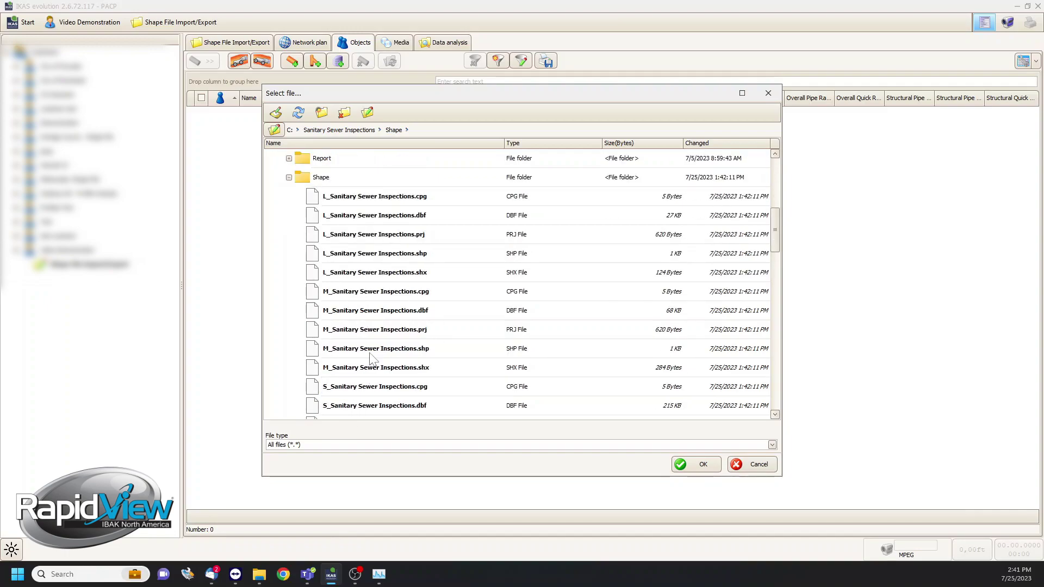
# Examine the L_, M_ and S_ file sets in the Shape folder, including the individual file types of the S_ set
pyautogui.click(357, 219)
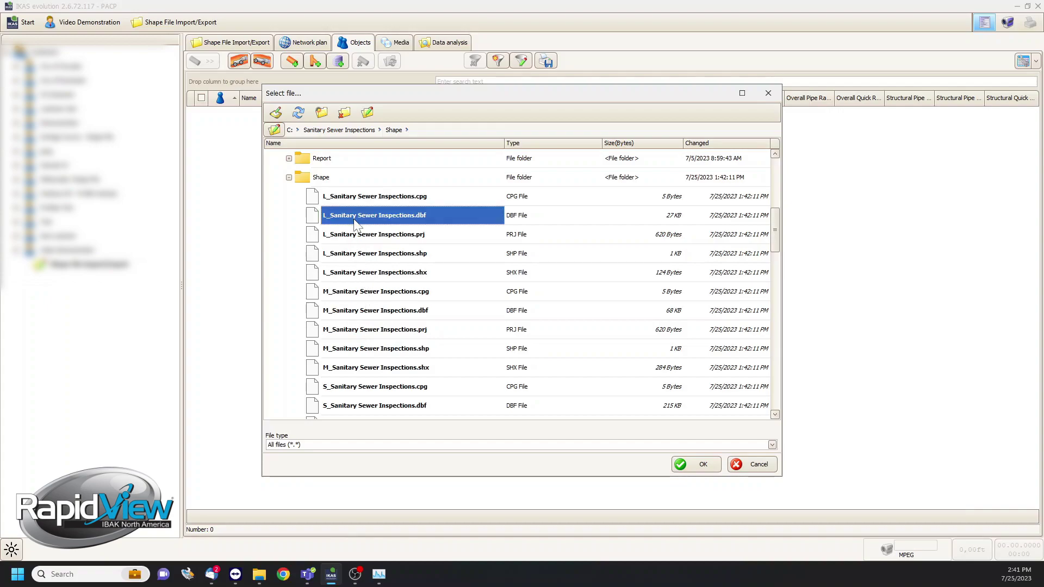
pyautogui.click(345, 350)
pyautogui.scroll(-1, 326, 377)
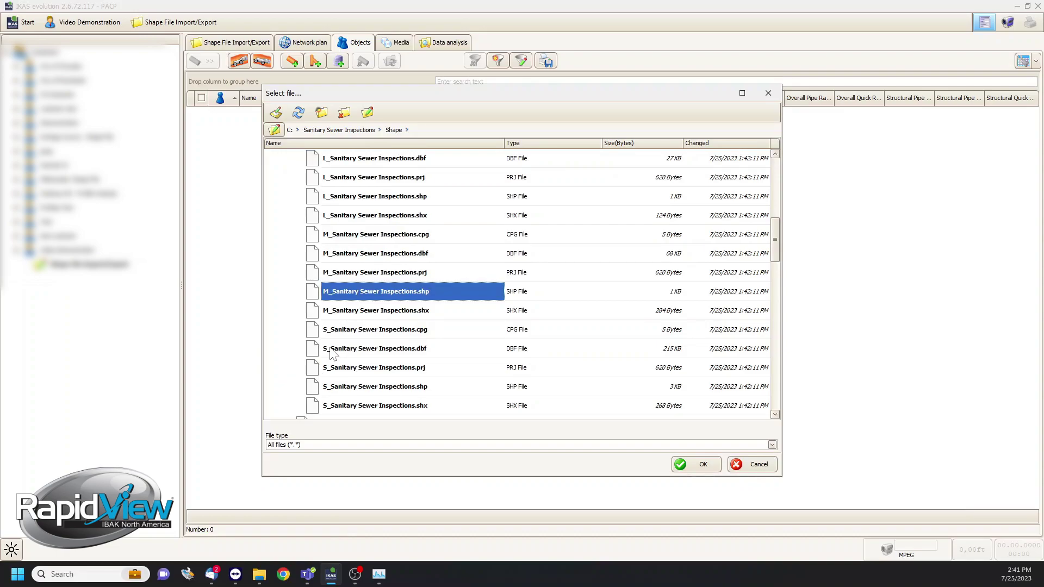
pyautogui.scroll(-1, 335, 348)
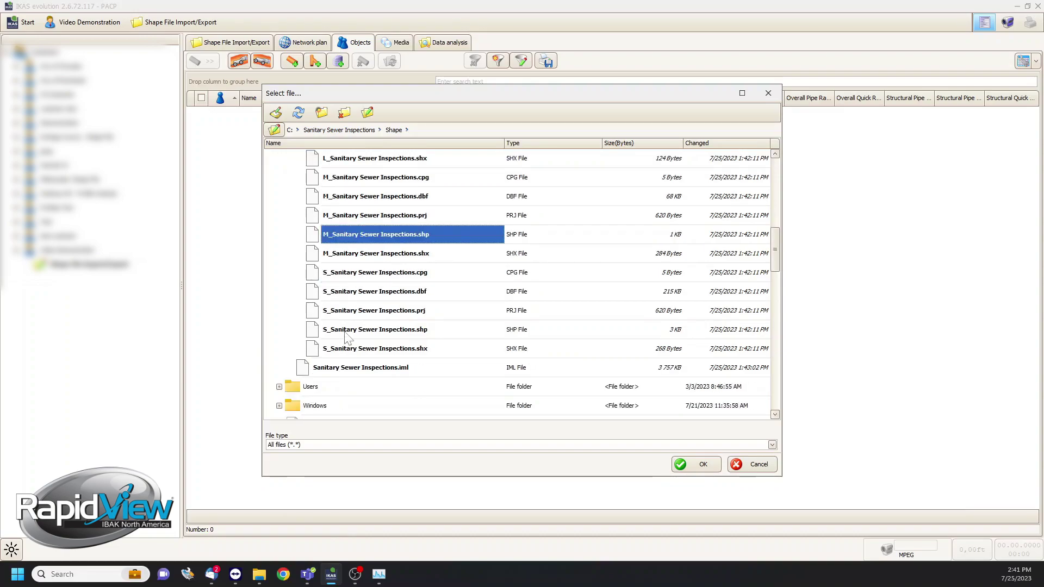
pyautogui.click(322, 274)
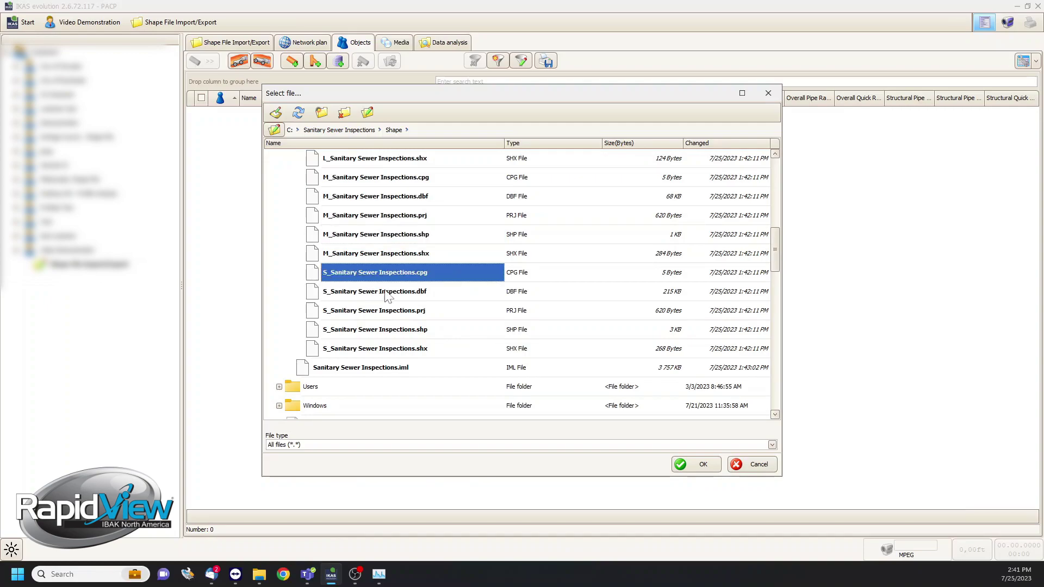
pyautogui.click(429, 353)
pyautogui.click(454, 327)
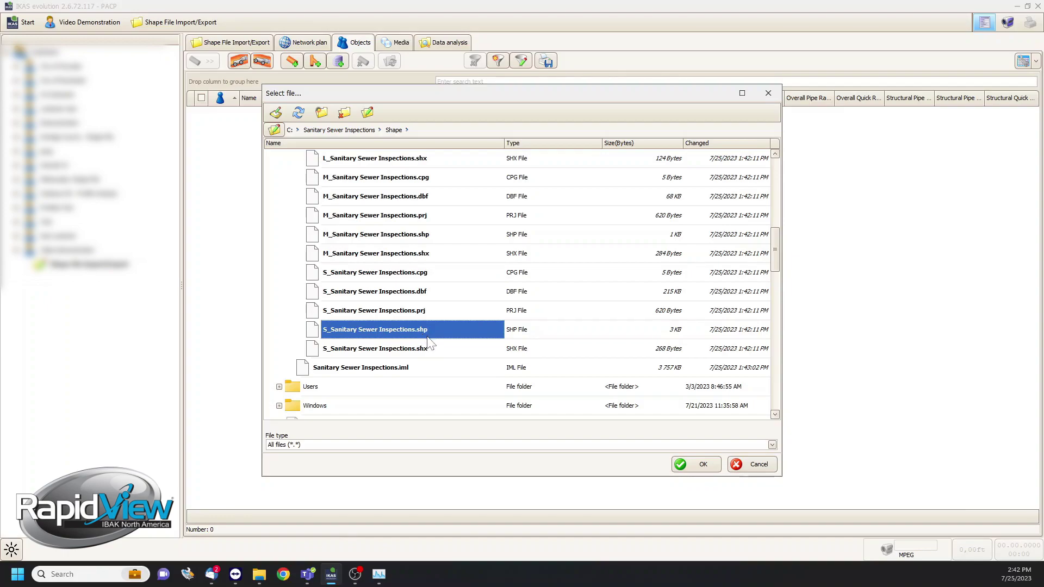
pyautogui.click(422, 353)
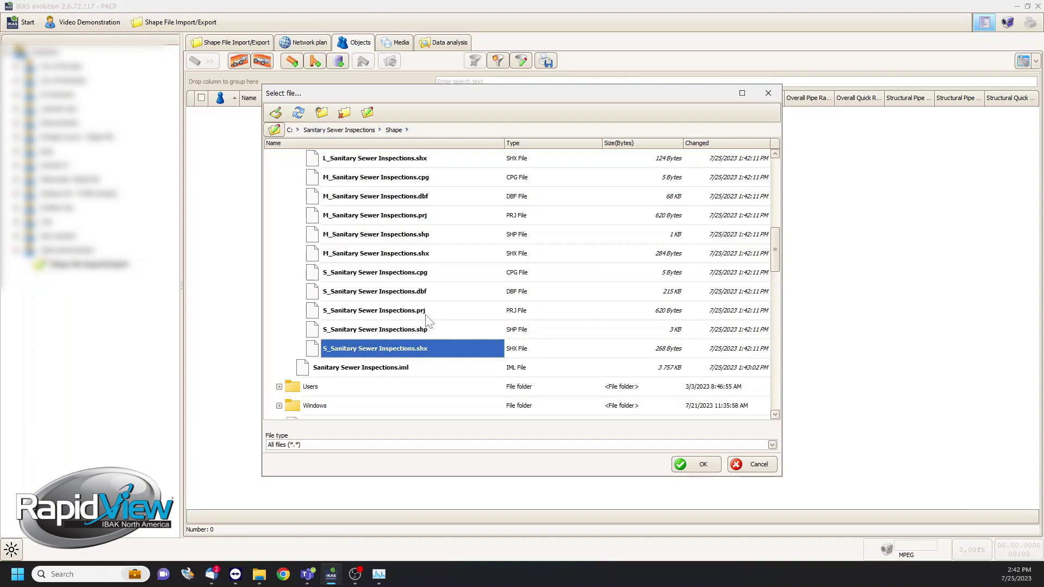
pyautogui.click(426, 314)
pyautogui.click(427, 297)
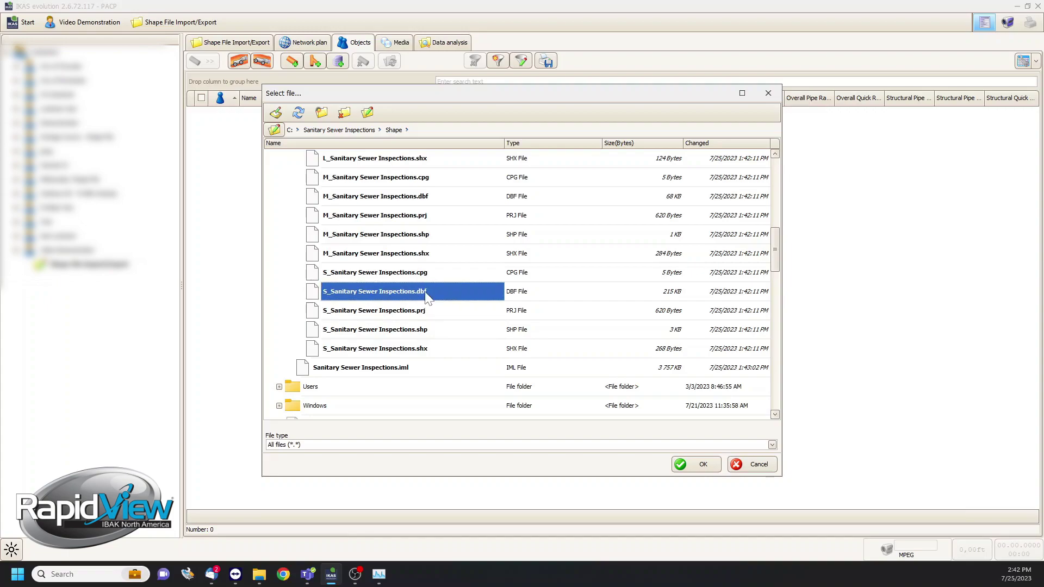
pyautogui.click(429, 274)
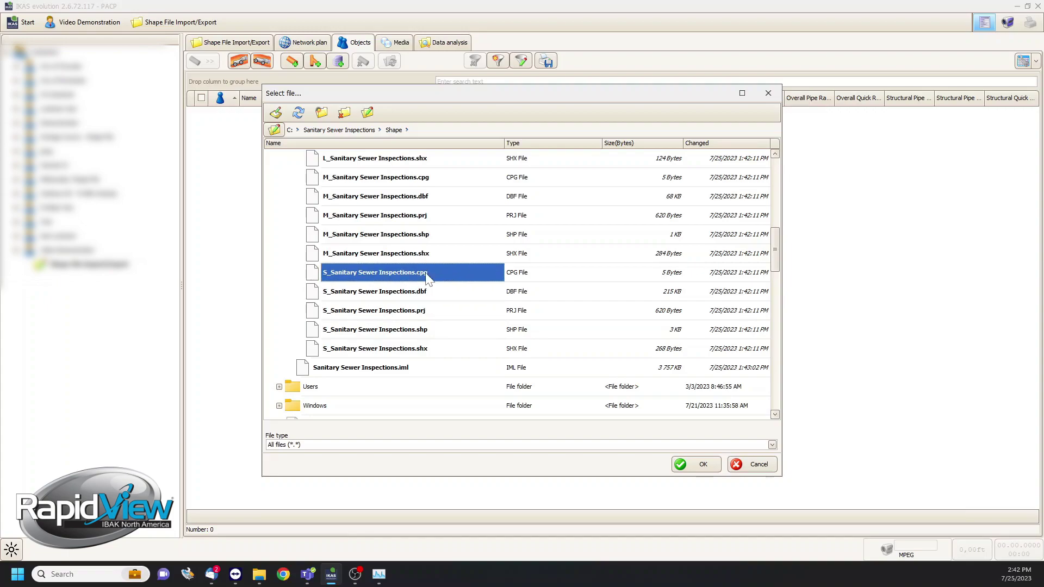
# Load S_Sanitary Sewer Inspections.shp from the Shape folder into the shape import
pyautogui.click(428, 331)
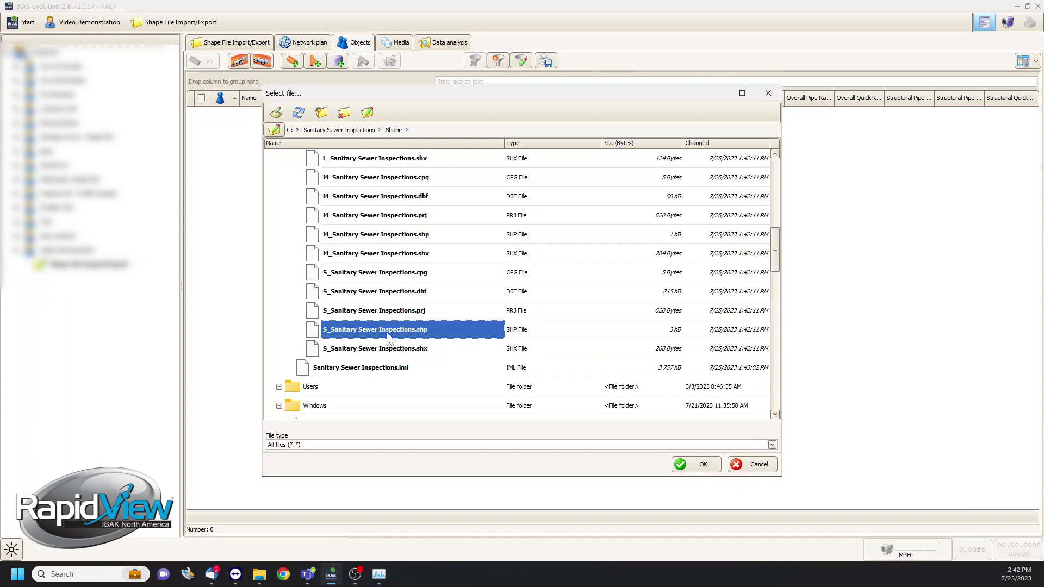
pyautogui.click(691, 464)
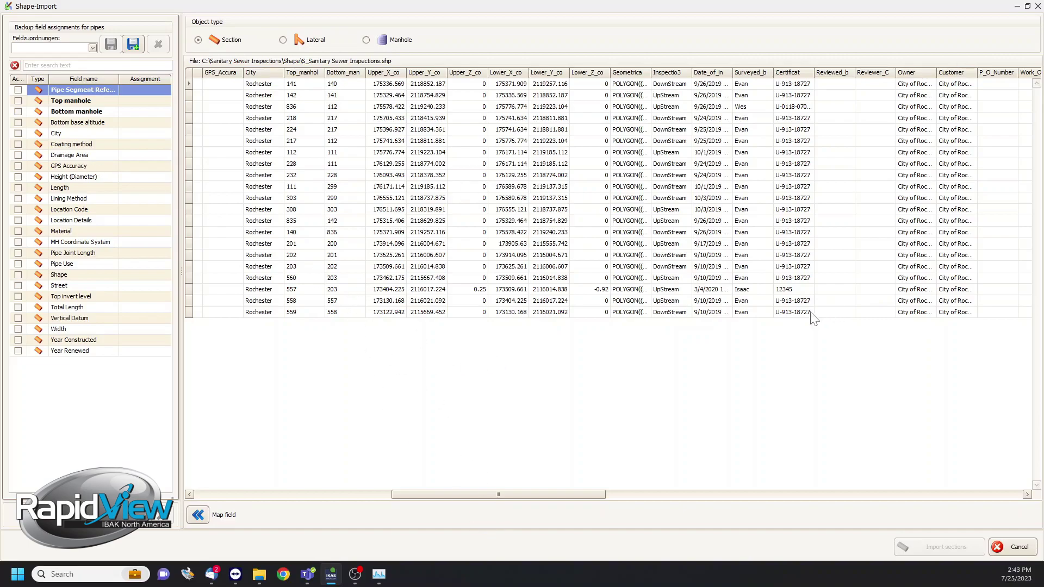
# Assign the shape file's Pipe_Segme column to the required Pipe Segment Reference field
pyautogui.moveTo(575, 492); pyautogui.dragTo(366, 580)
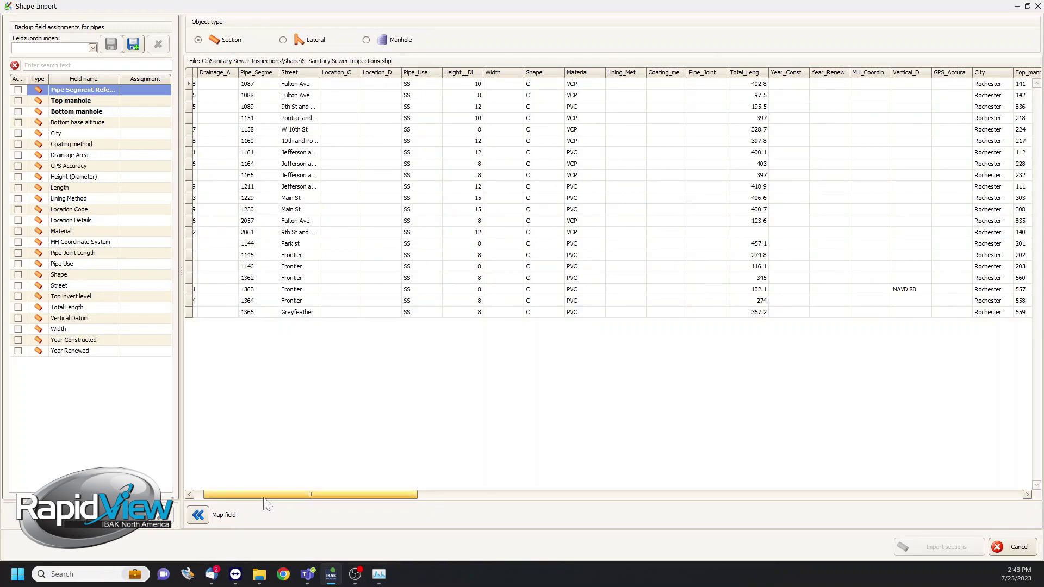
pyautogui.moveTo(262, 497); pyautogui.dragTo(249, 496)
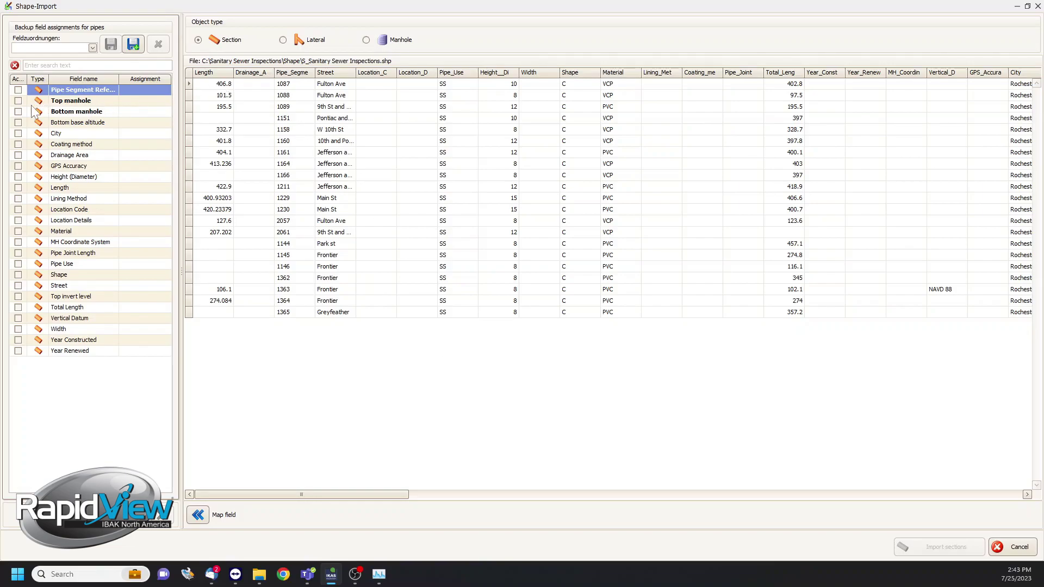
pyautogui.click(71, 101)
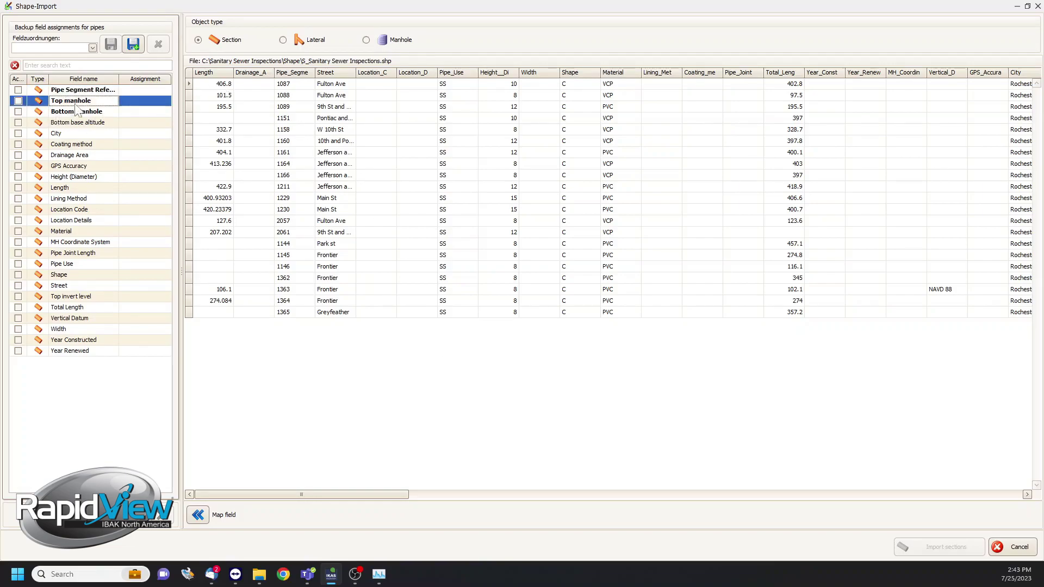
pyautogui.click(76, 112)
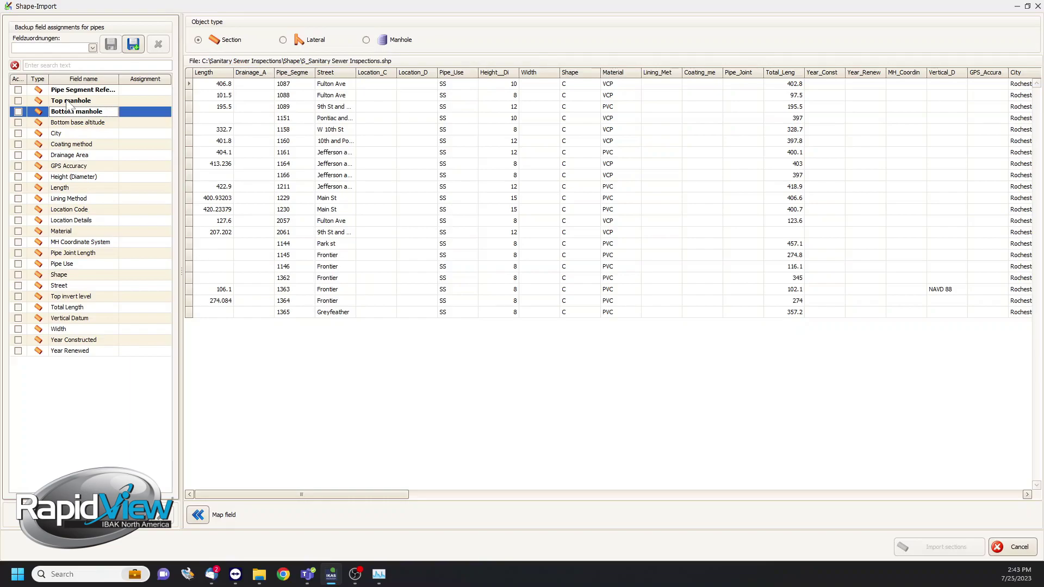
pyautogui.click(102, 91)
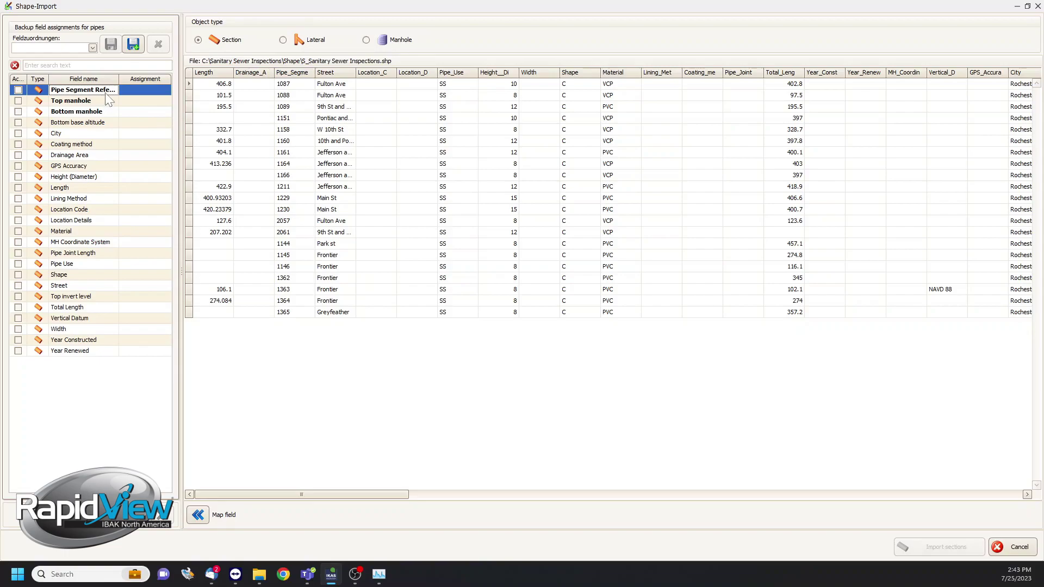
pyautogui.click(298, 79)
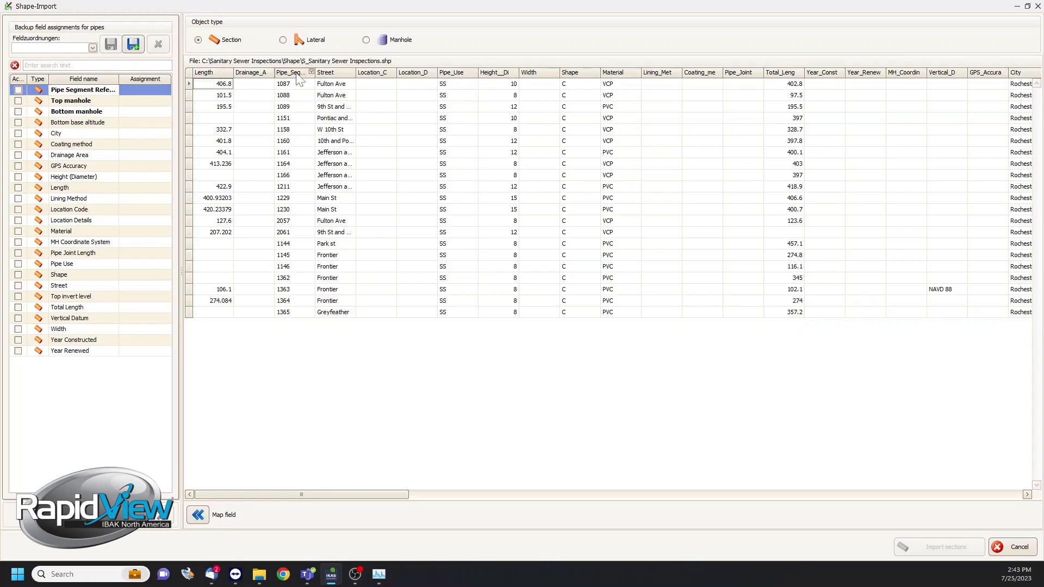
pyautogui.moveTo(298, 79); pyautogui.dragTo(146, 148)
pyautogui.moveTo(142, 92); pyautogui.dragTo(139, 87)
pyautogui.moveTo(143, 89); pyautogui.dragTo(143, 89)
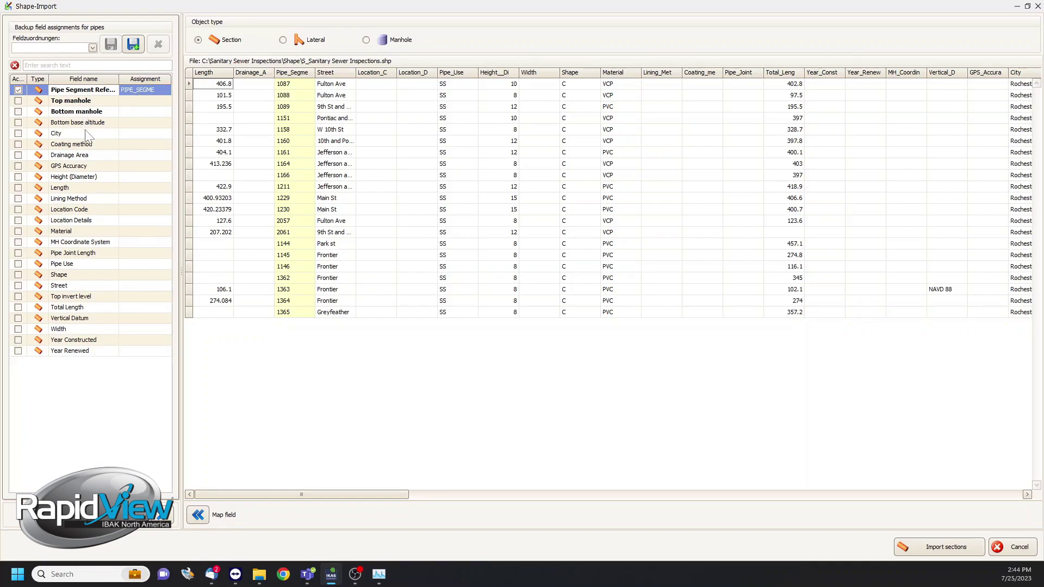
# Assign the Top_manhol column to the Top manhole field and the Bottom_man column to the Bottom manhole field
pyautogui.moveTo(296, 495); pyautogui.dragTo(429, 509)
pyautogui.moveTo(457, 494); pyautogui.dragTo(480, 496)
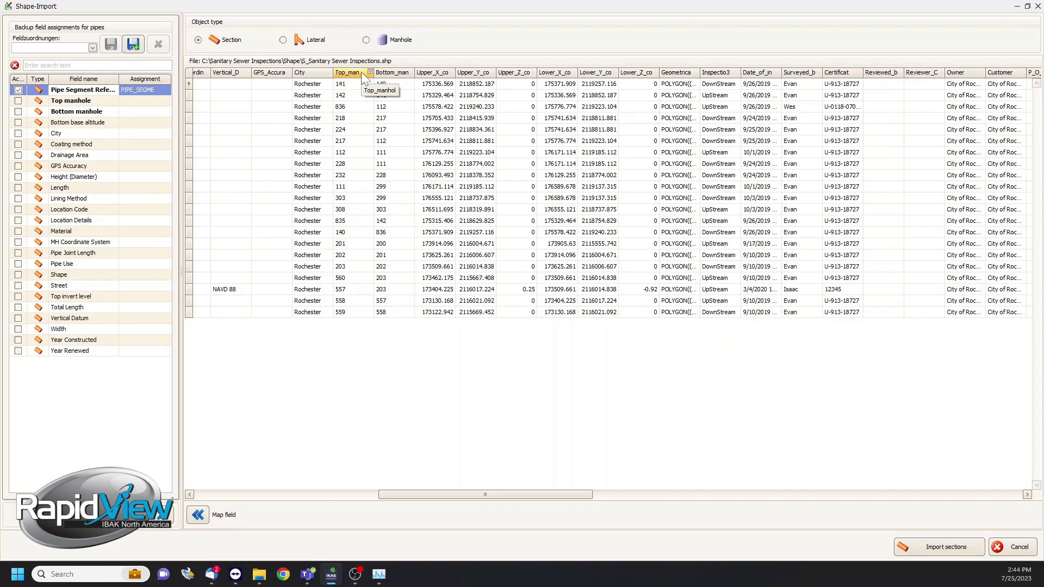
pyautogui.moveTo(356, 75)
pyautogui.mouseDown()
pyautogui.moveTo(306, 123)
pyautogui.moveTo(107, 112)
pyautogui.moveTo(140, 101)
pyautogui.mouseUp()
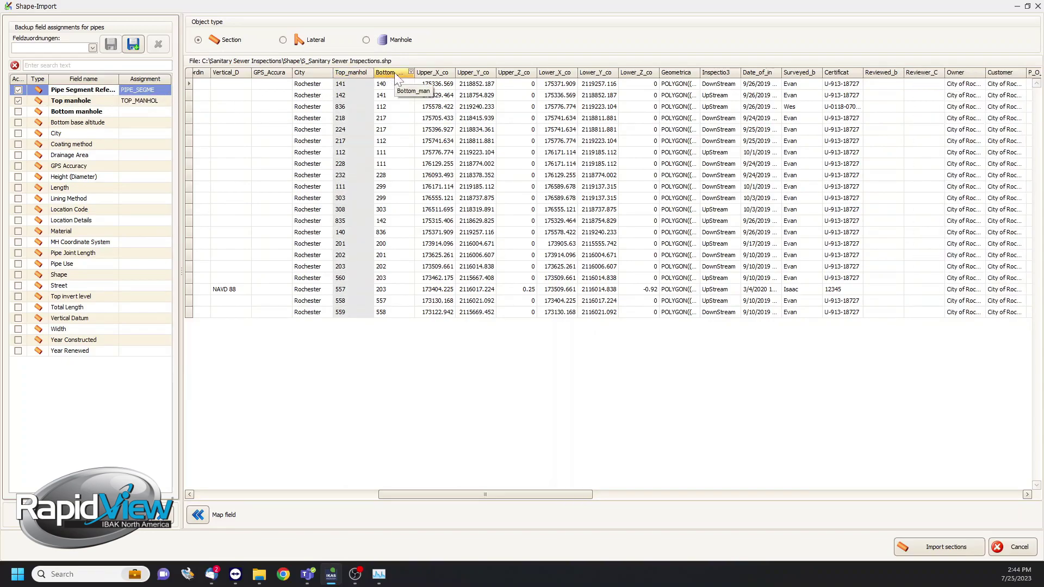
pyautogui.moveTo(397, 79); pyautogui.dragTo(154, 119)
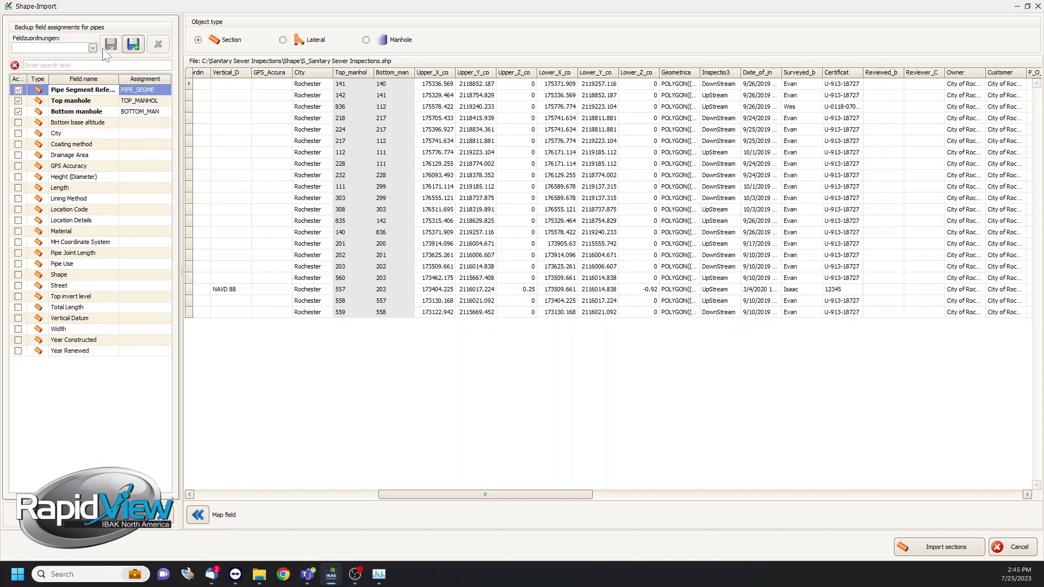
# Save the current pipe field assignments as a new preset named ".shp import"
pyautogui.click(132, 45)
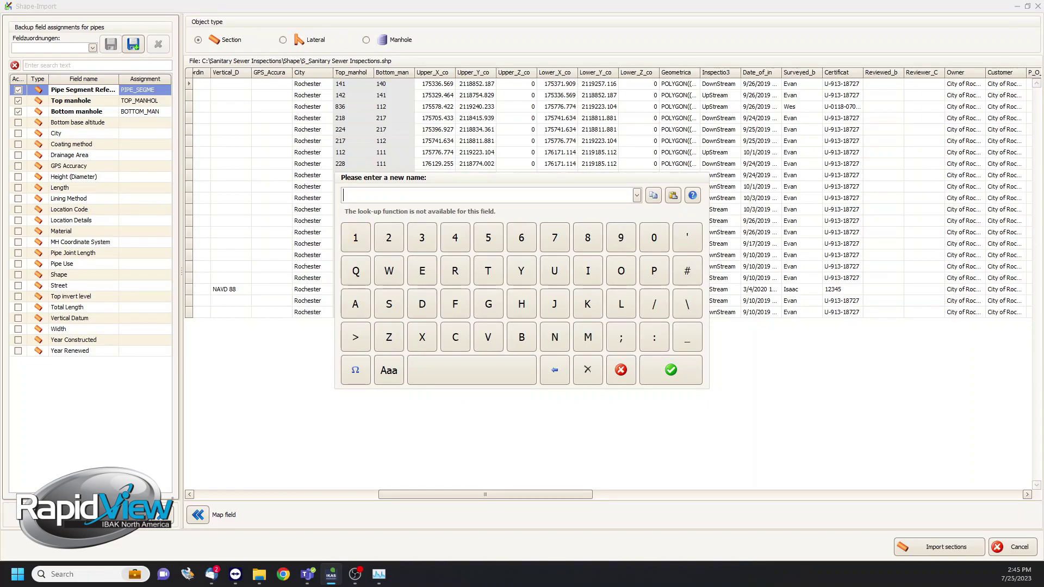
pyautogui.write('sh')
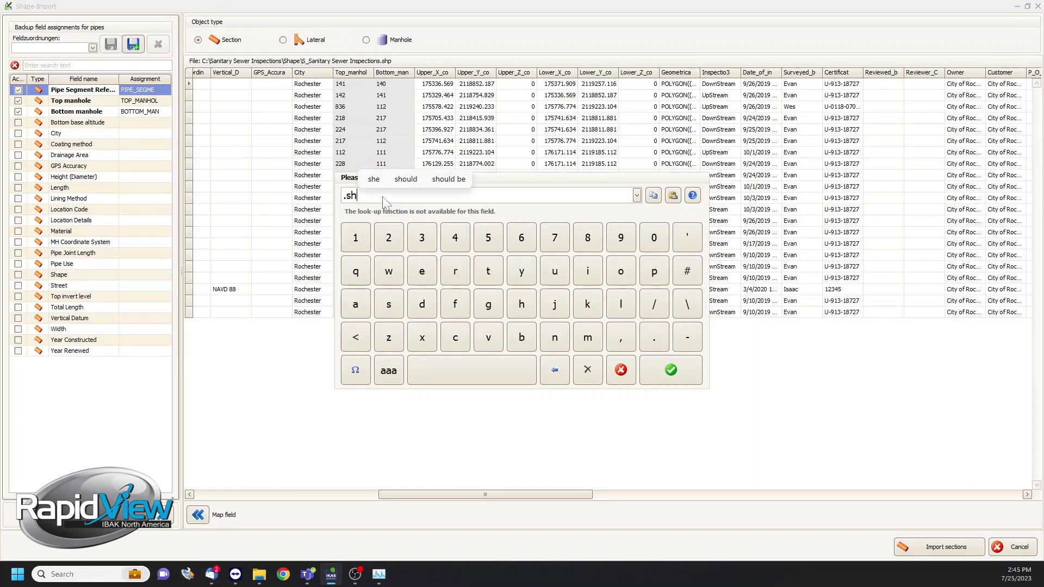
pyautogui.write('p import')
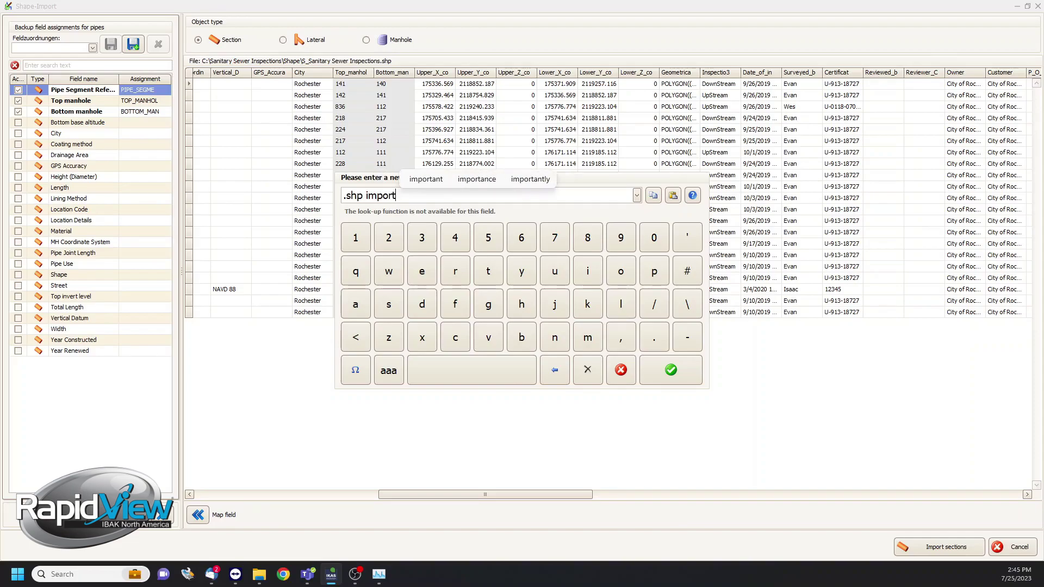
pyautogui.click(660, 376)
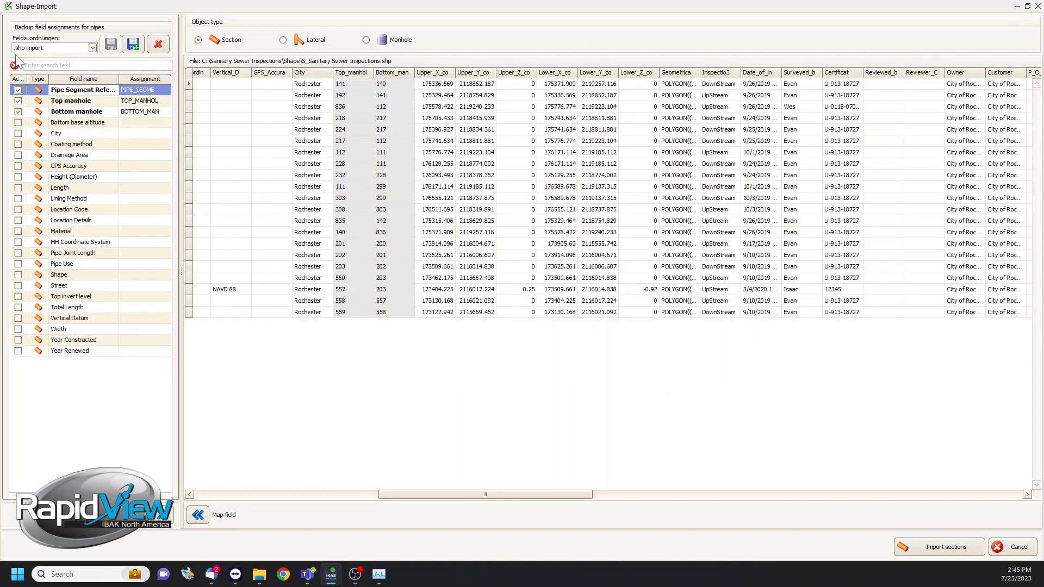
# Load the saved field assignment preset "test" for the pipes
pyautogui.click(92, 47)
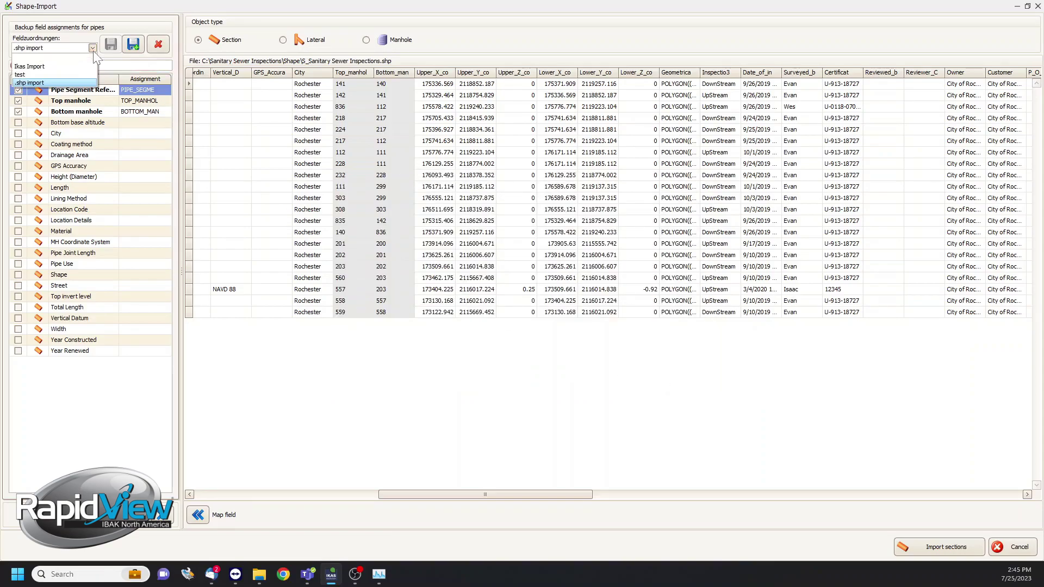
pyautogui.click(33, 74)
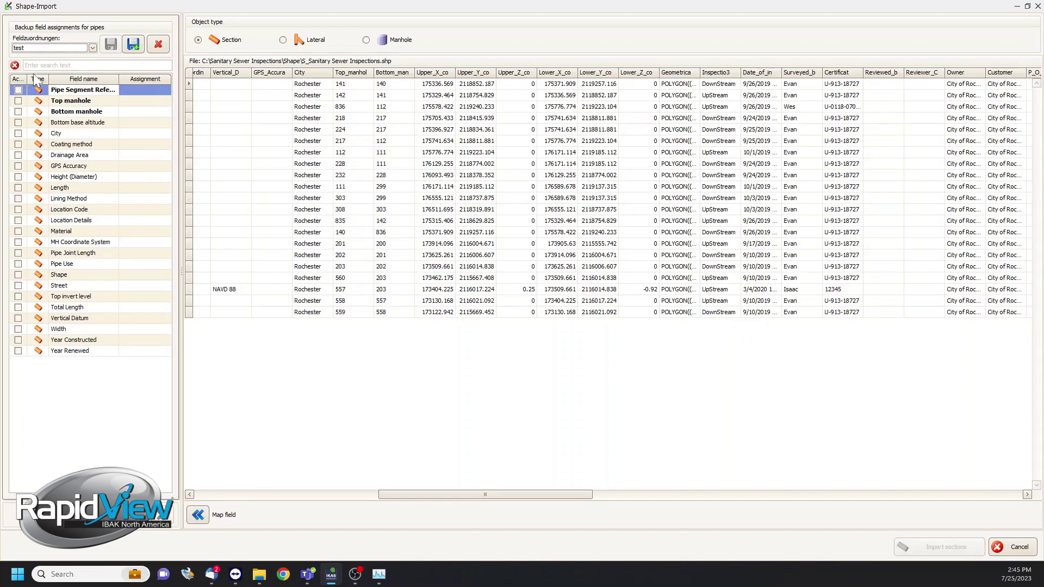
# Load the "Ikas Import" field assignment preset for the pipes and switch back to the ".shp import" preset
pyautogui.click(93, 48)
pyautogui.click(73, 68)
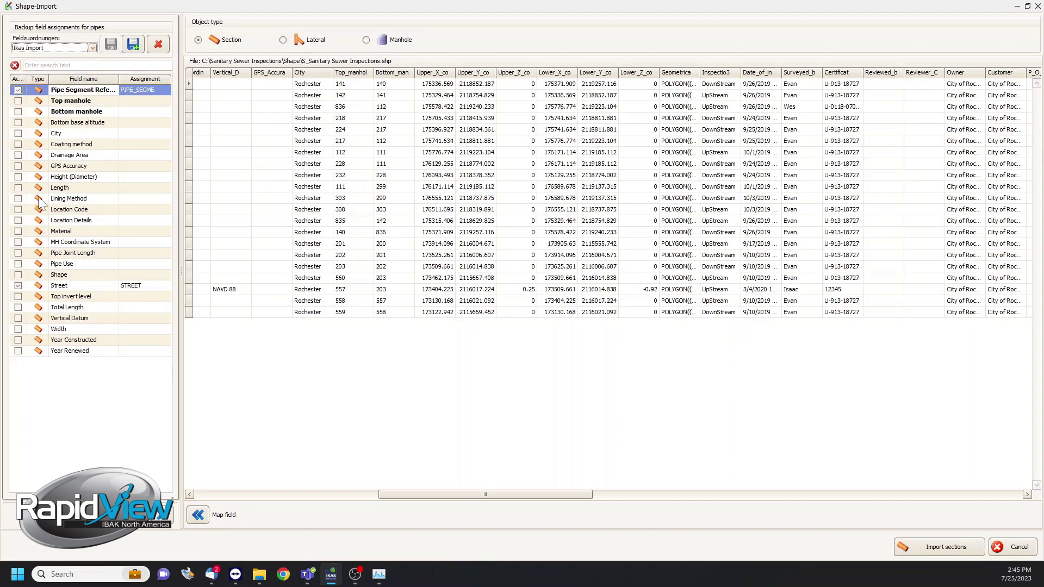
pyautogui.click(93, 48)
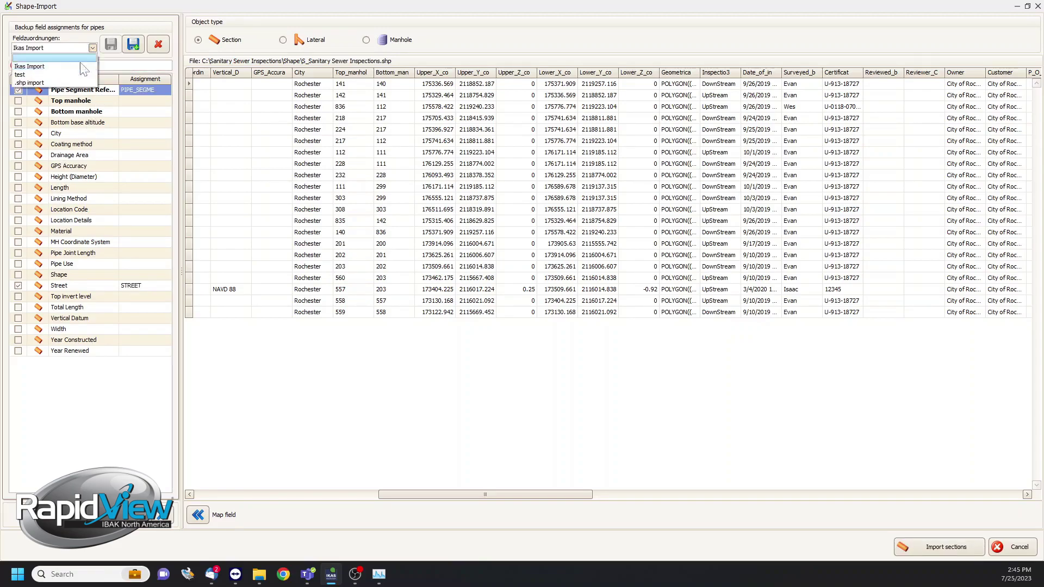
pyautogui.click(62, 85)
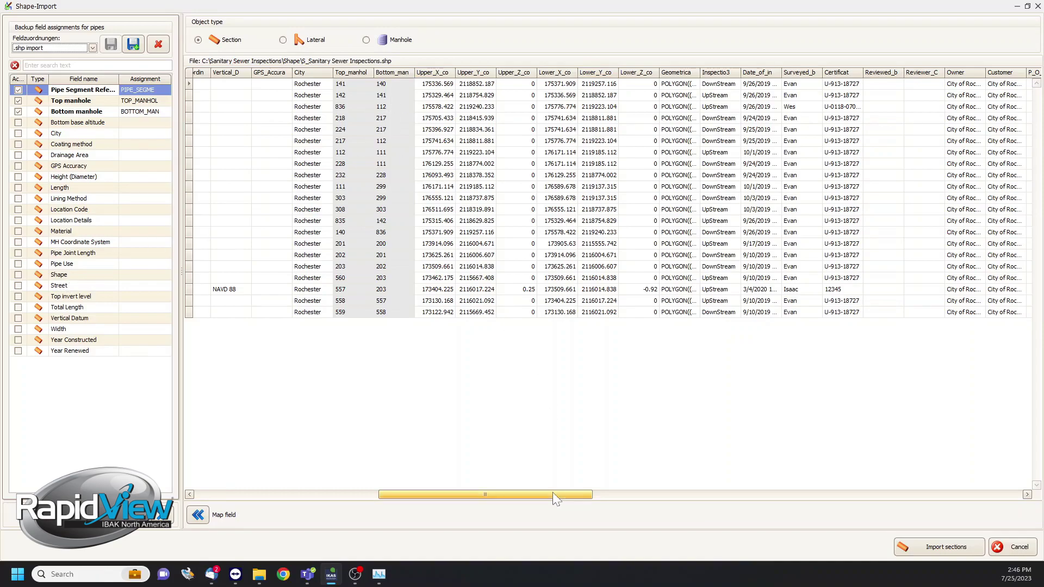
# Assign the shape file's Street column to the Street field and import the sections into the project
pyautogui.moveTo(552, 494); pyautogui.dragTo(369, 494)
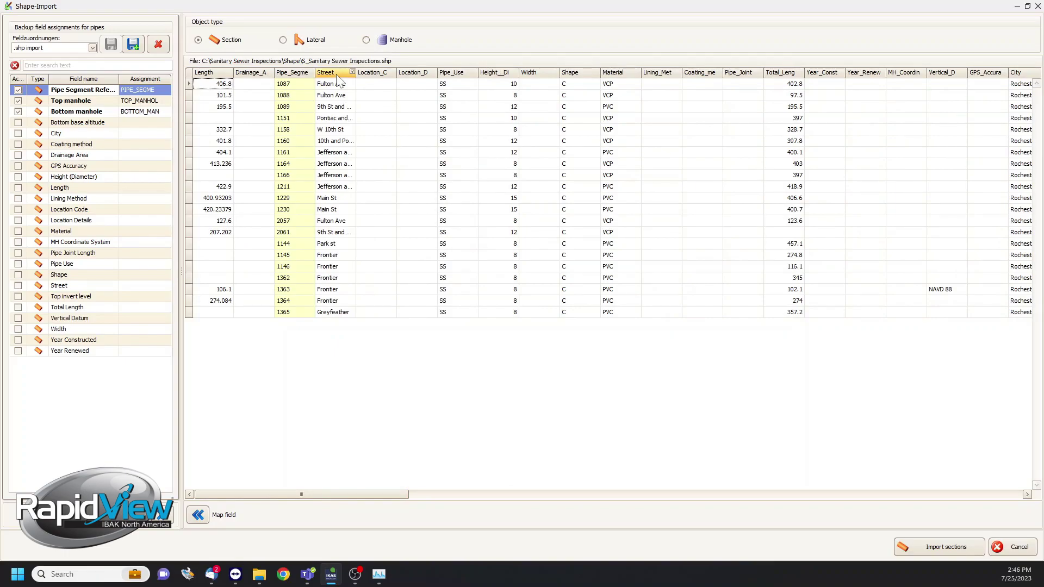
pyautogui.click(337, 176)
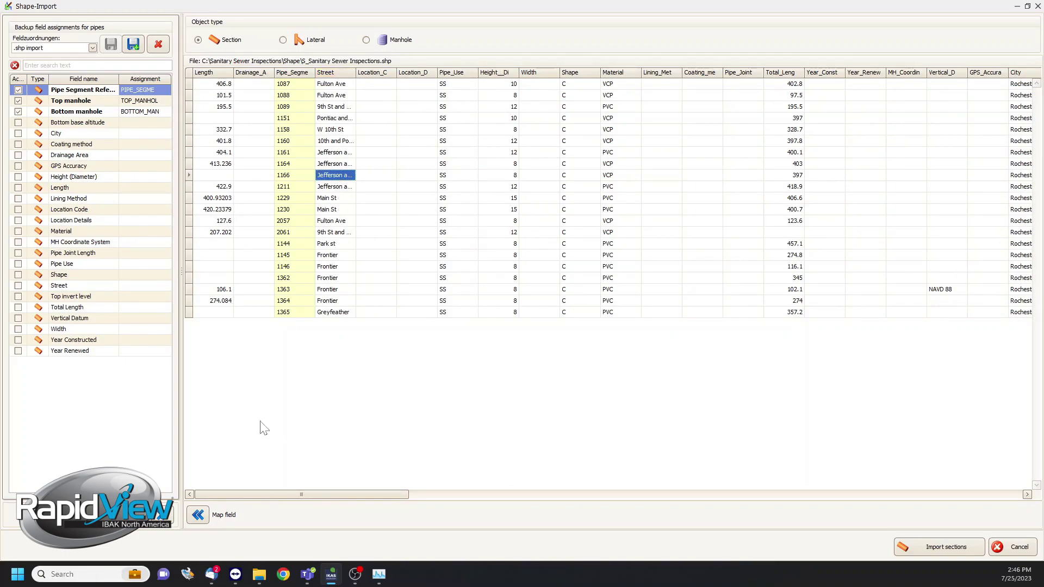
pyautogui.click(64, 287)
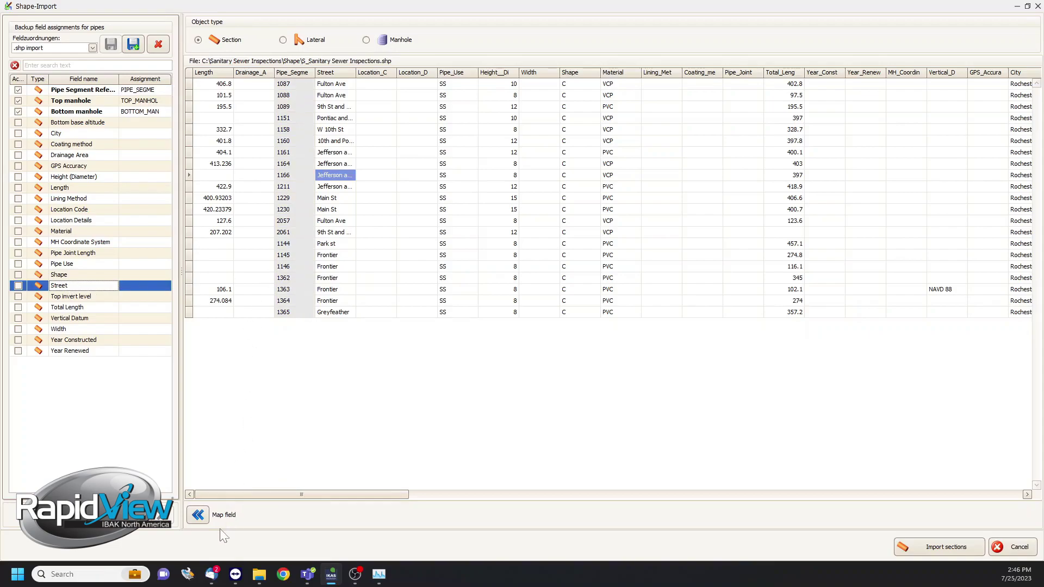
pyautogui.click(205, 517)
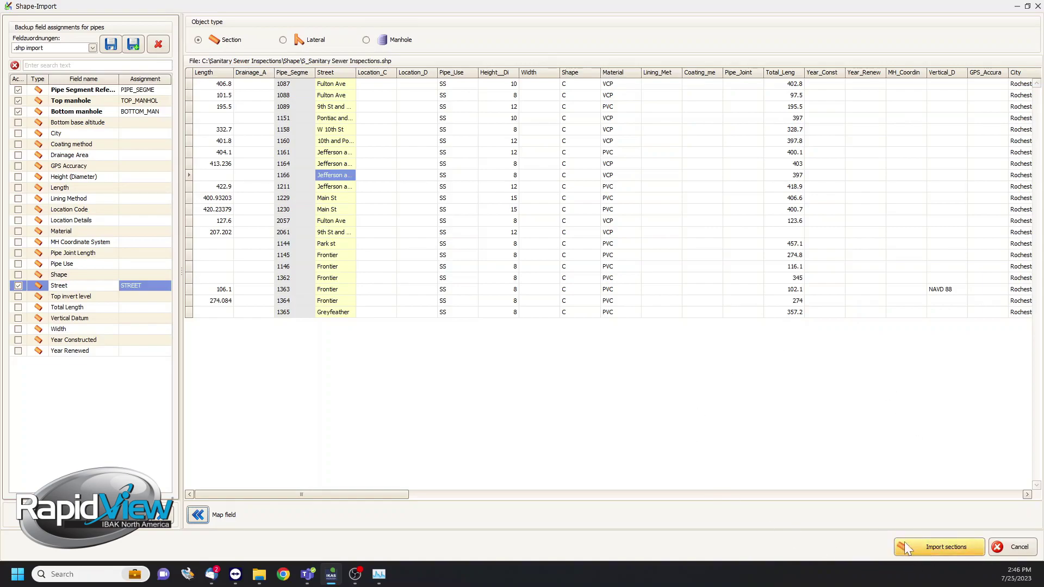
pyautogui.click(928, 549)
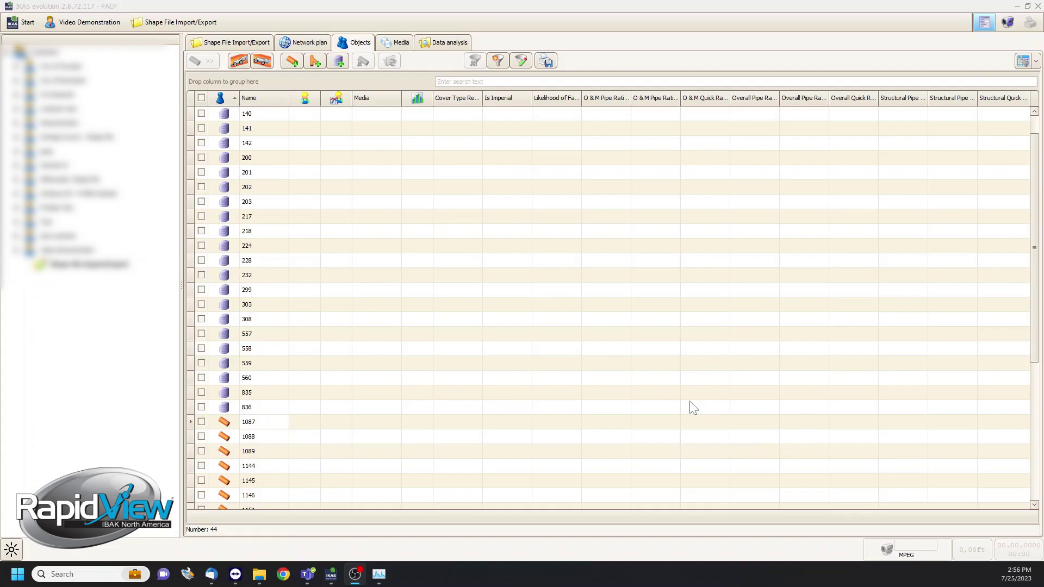
# Review the imported manholes and sections in the object list, including the details of manhole 308
pyautogui.scroll(-5, 465, 403)
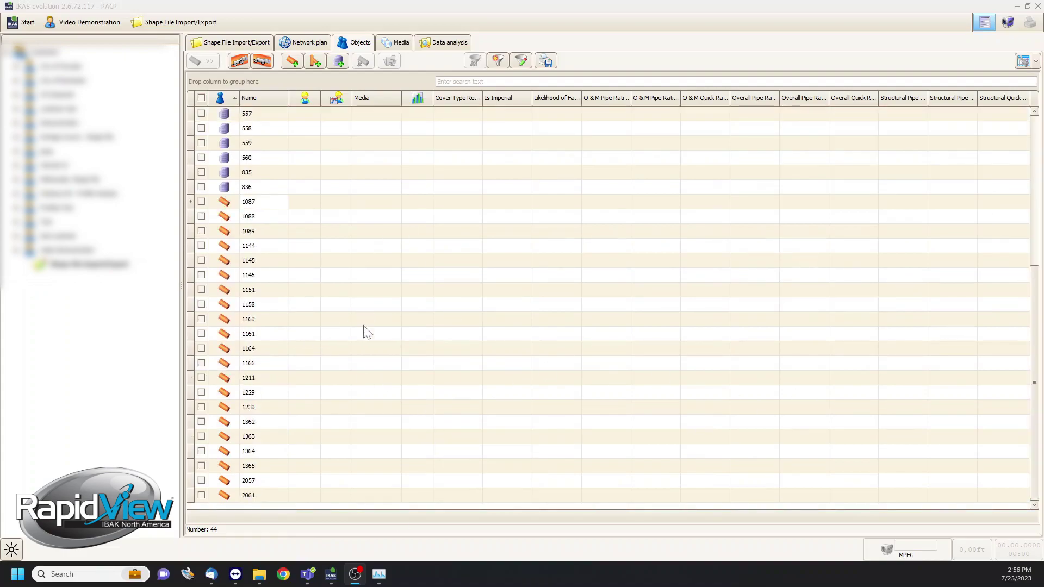
pyautogui.scroll(3, 333, 266)
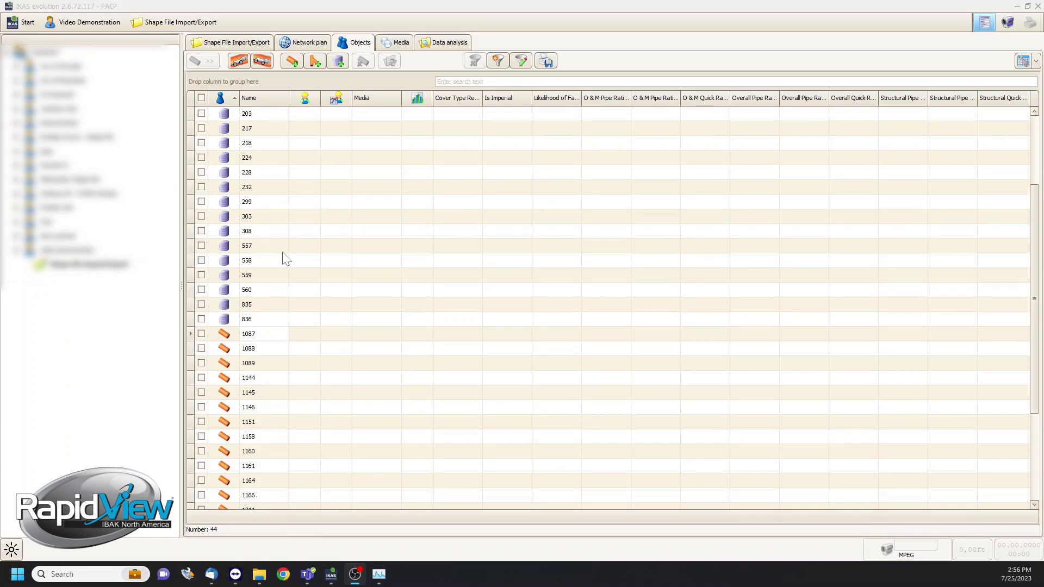
pyautogui.click(295, 232)
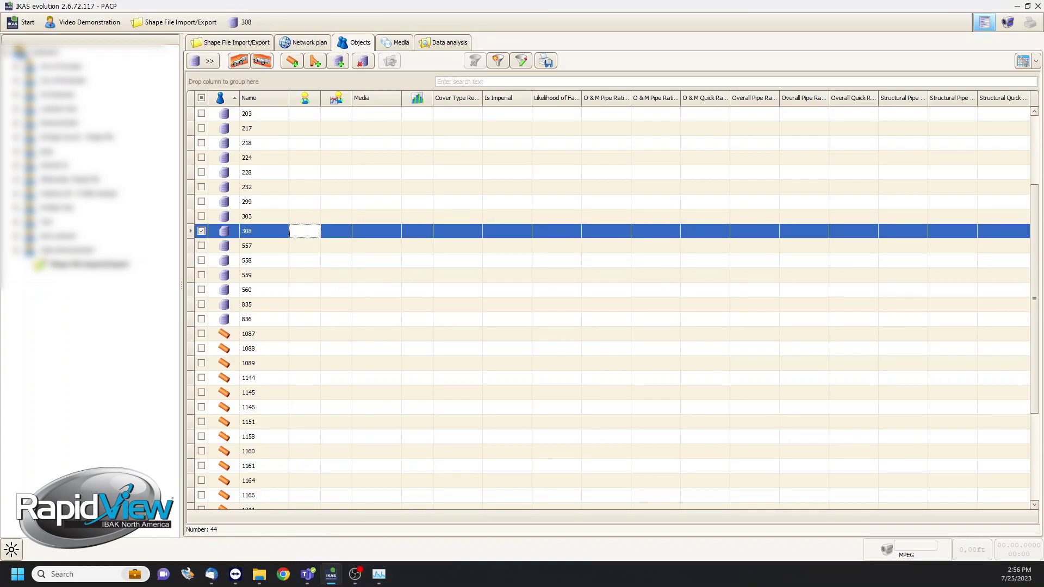
pyautogui.press('Return')
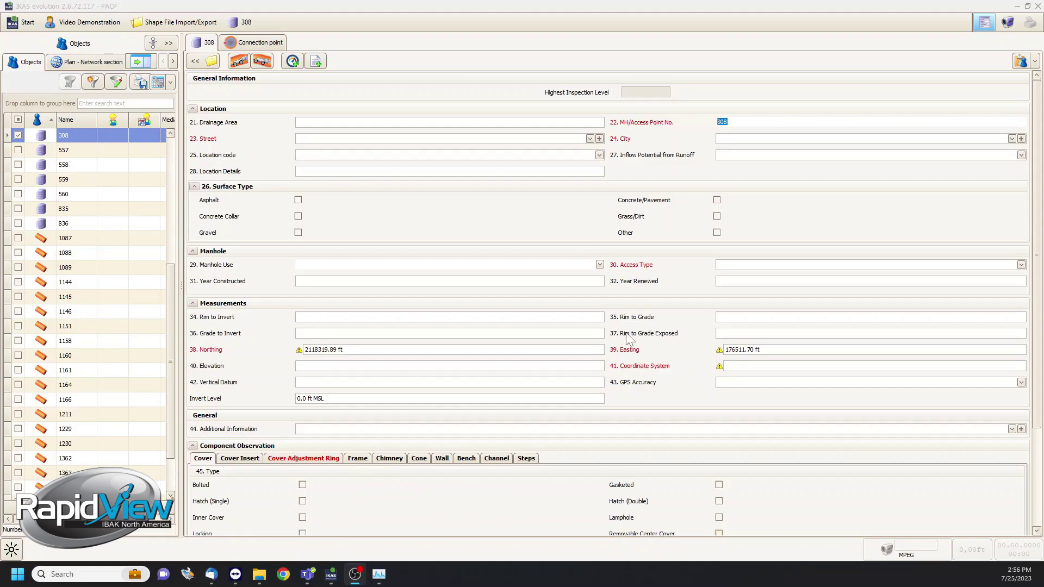
pyautogui.click(203, 64)
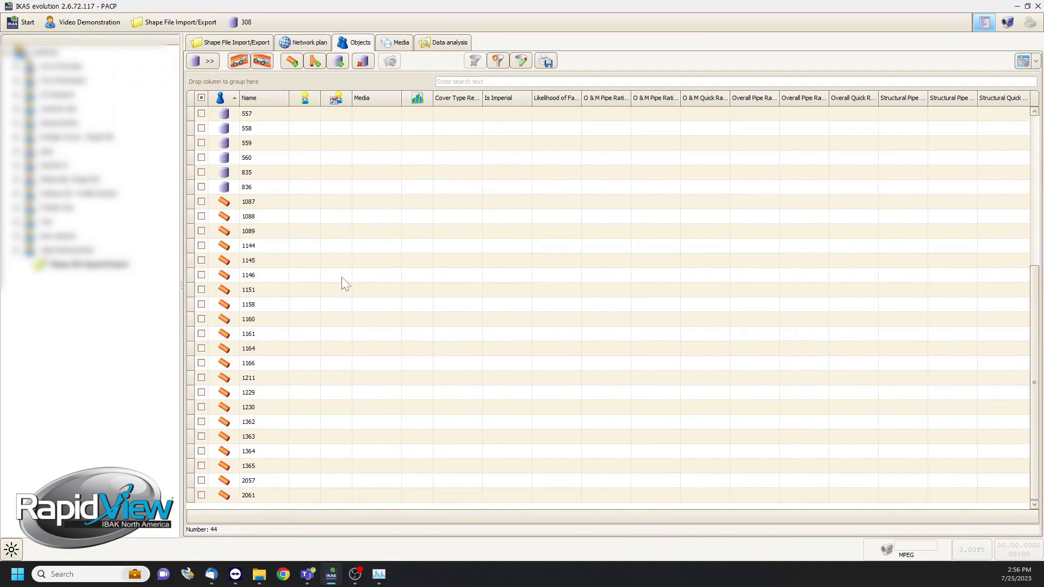
# Inspect the imported network plan, select the pipe section just below the side branch junction, and return to the object list
pyautogui.click(309, 46)
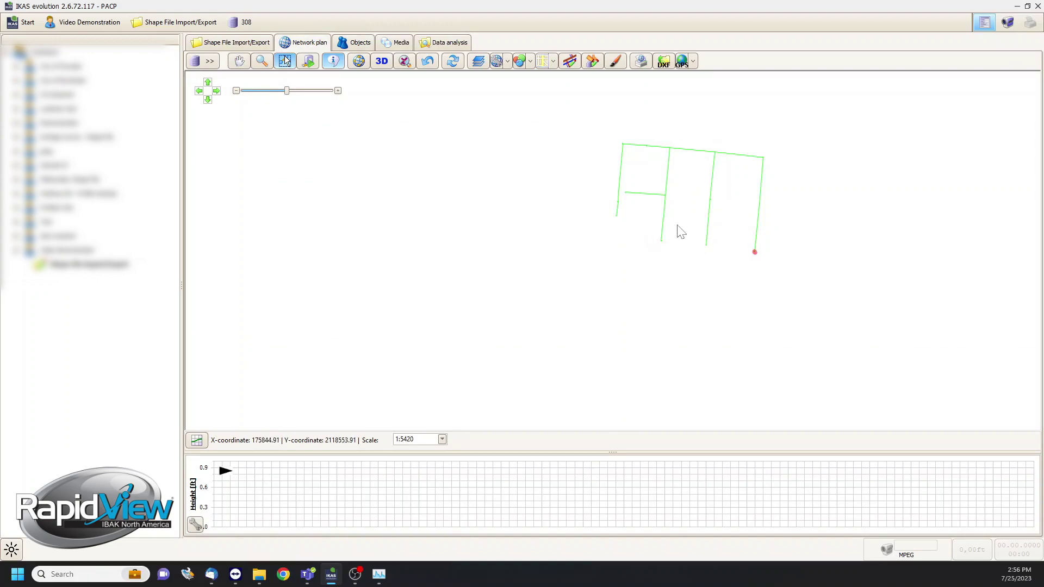
pyautogui.scroll(2, 679, 231)
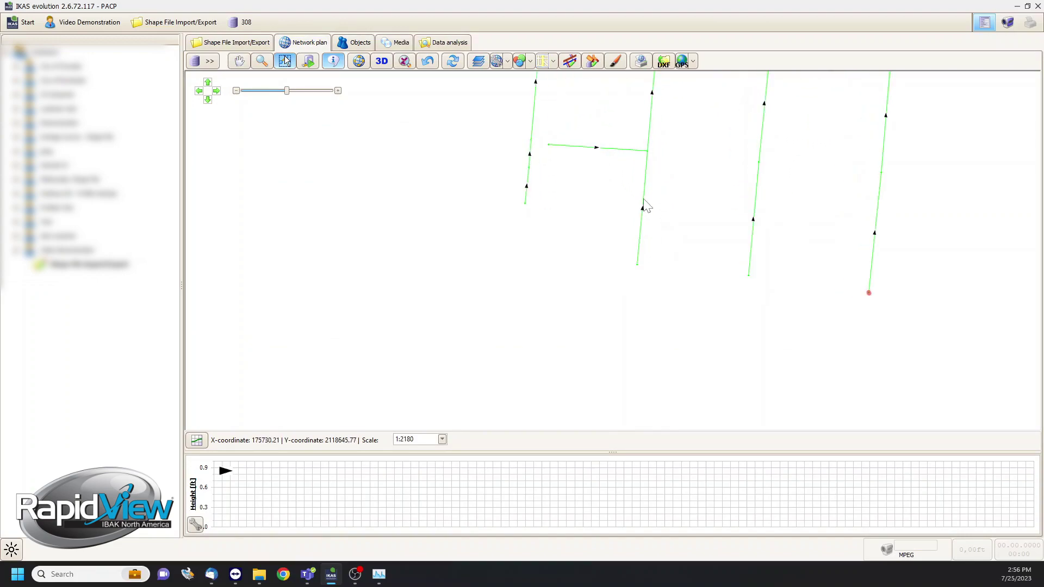
pyautogui.click(636, 236)
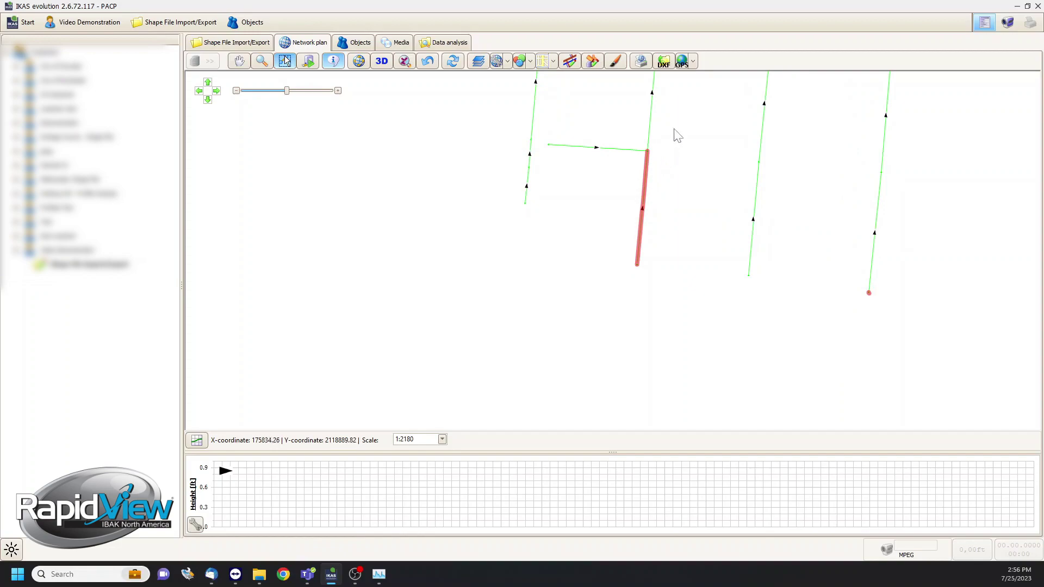
pyautogui.moveTo(646, 212)
pyautogui.click(246, 42)
pyautogui.click(360, 43)
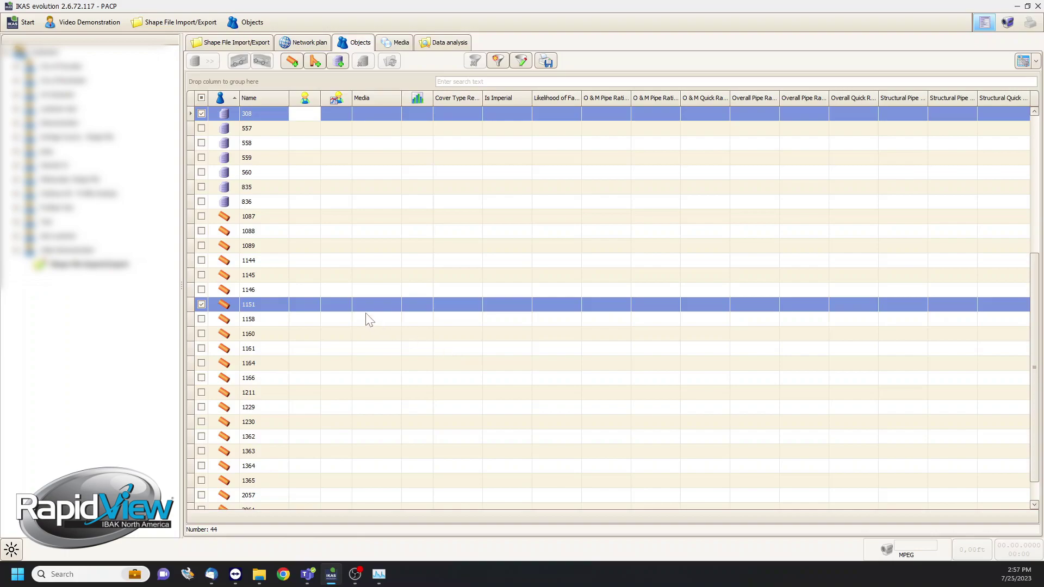
# Select section 1088 and manholes 560 and 835, and open the data transfer settings for the complete project
pyautogui.click(235, 232)
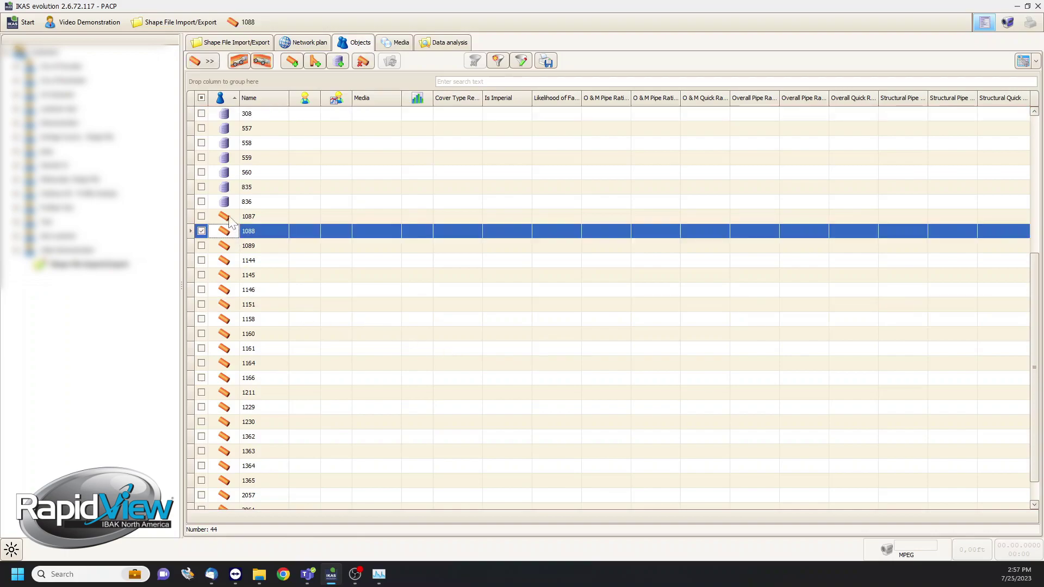
pyautogui.click(201, 172)
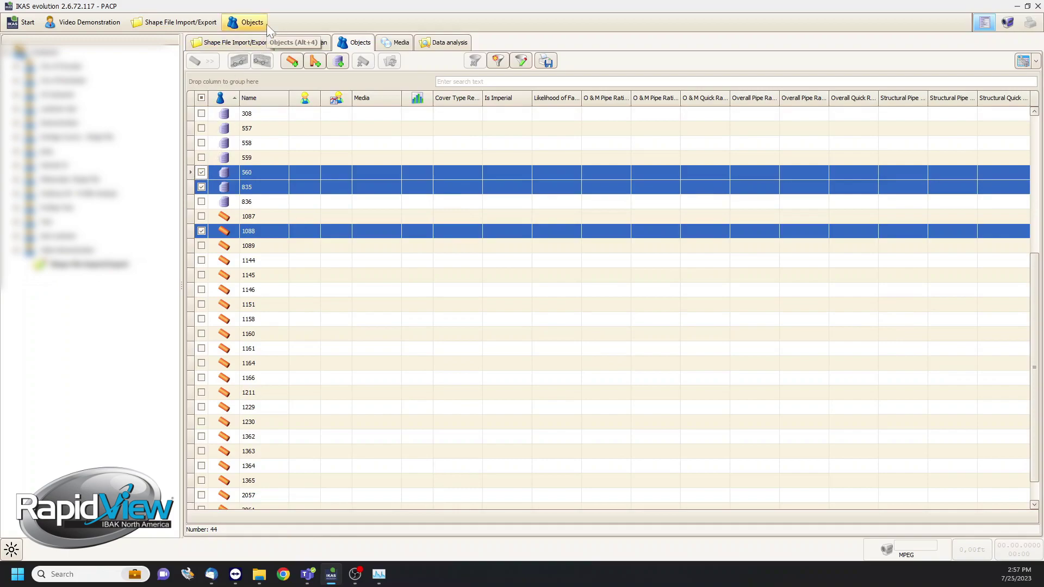
pyautogui.click(189, 27)
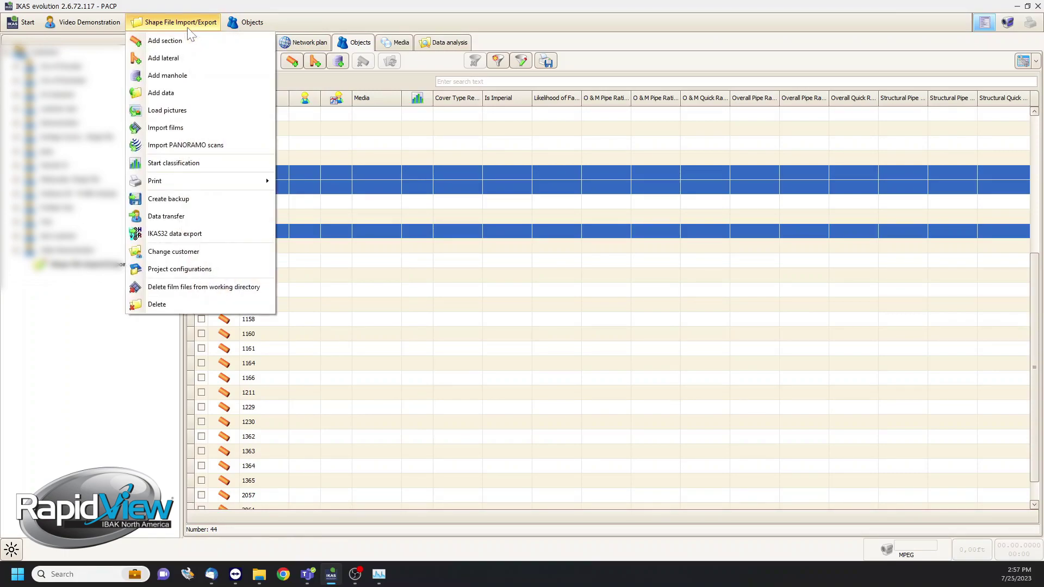
pyautogui.moveTo(243, 27)
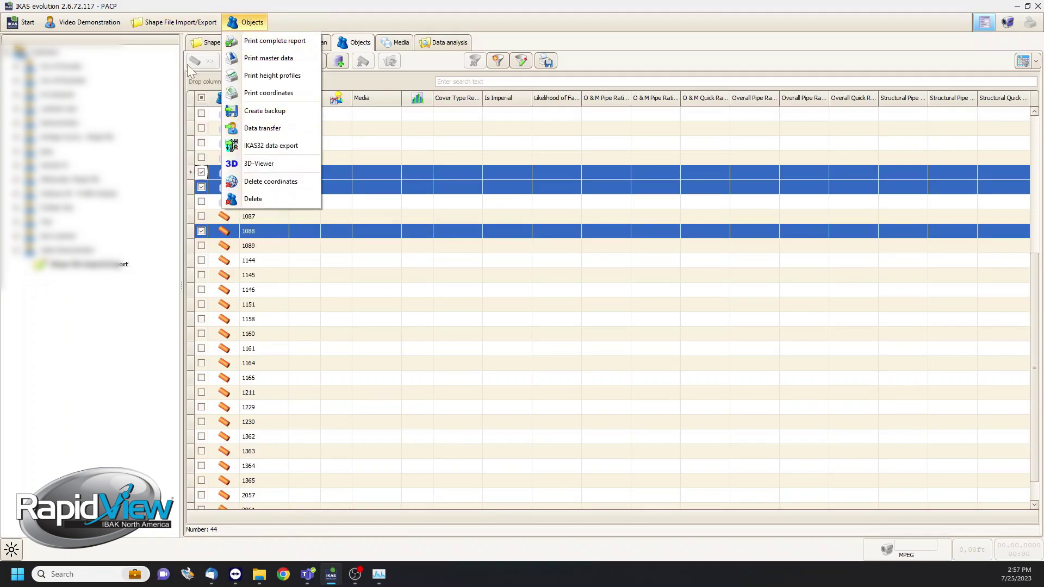
pyautogui.moveTo(174, 22)
pyautogui.click(169, 219)
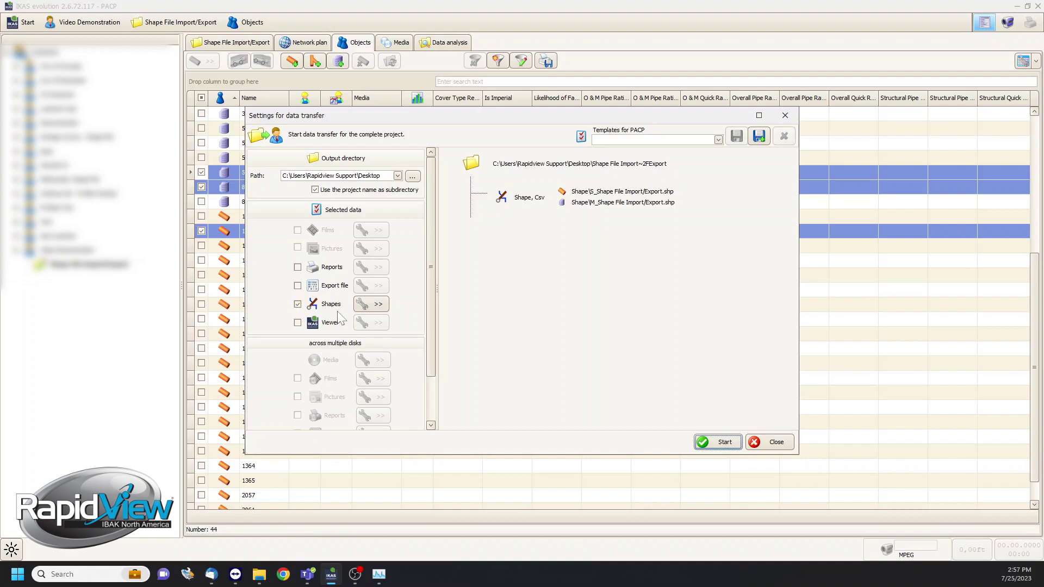
# Open the Shapes export configuration and examine which section and inspection fields can be exported
pyautogui.click(373, 308)
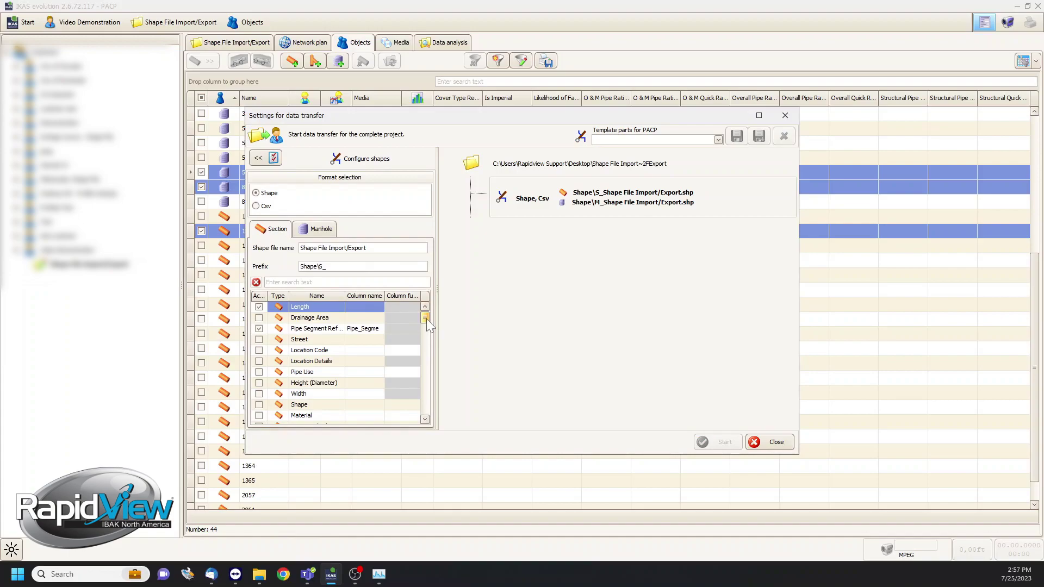
pyautogui.moveTo(427, 319)
pyautogui.mouseDown()
pyautogui.moveTo(417, 423)
pyautogui.moveTo(434, 315)
pyautogui.mouseUp()
pyautogui.scroll(-6, 320, 389)
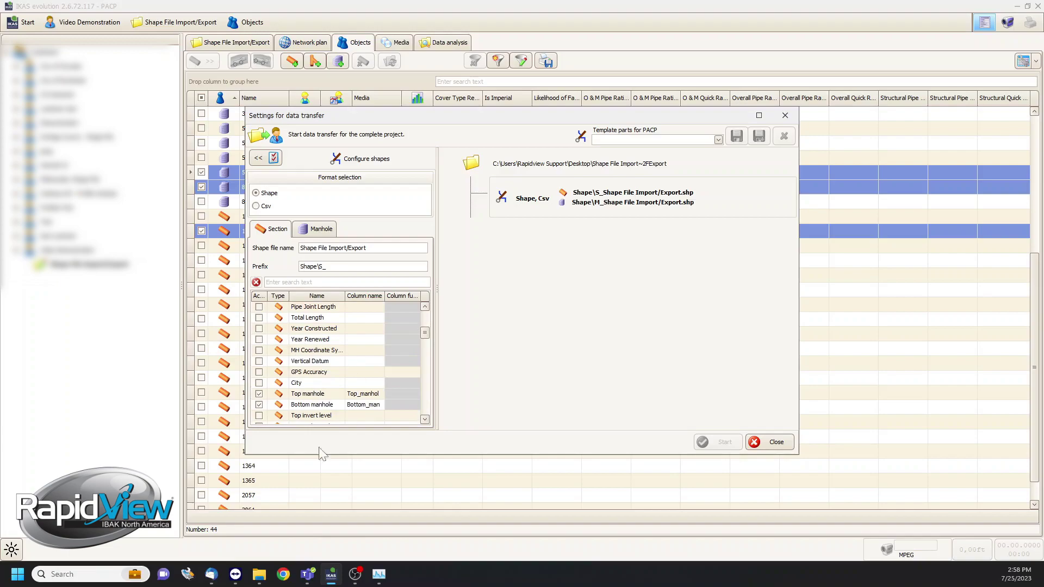
pyautogui.scroll(-5, 349, 359)
pyautogui.scroll(-5, 377, 372)
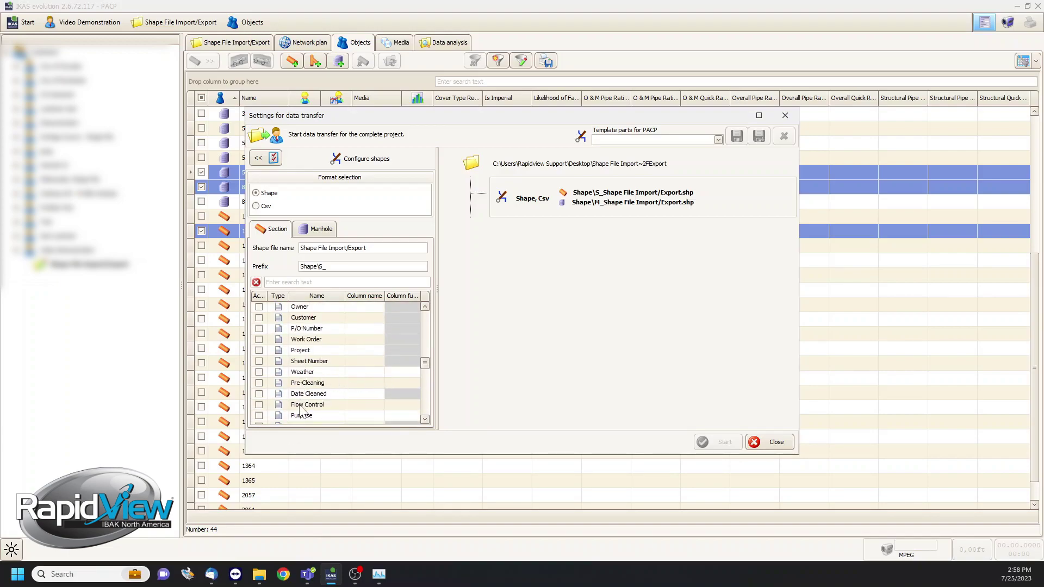
pyautogui.scroll(-6, 301, 411)
pyautogui.scroll(3, 307, 403)
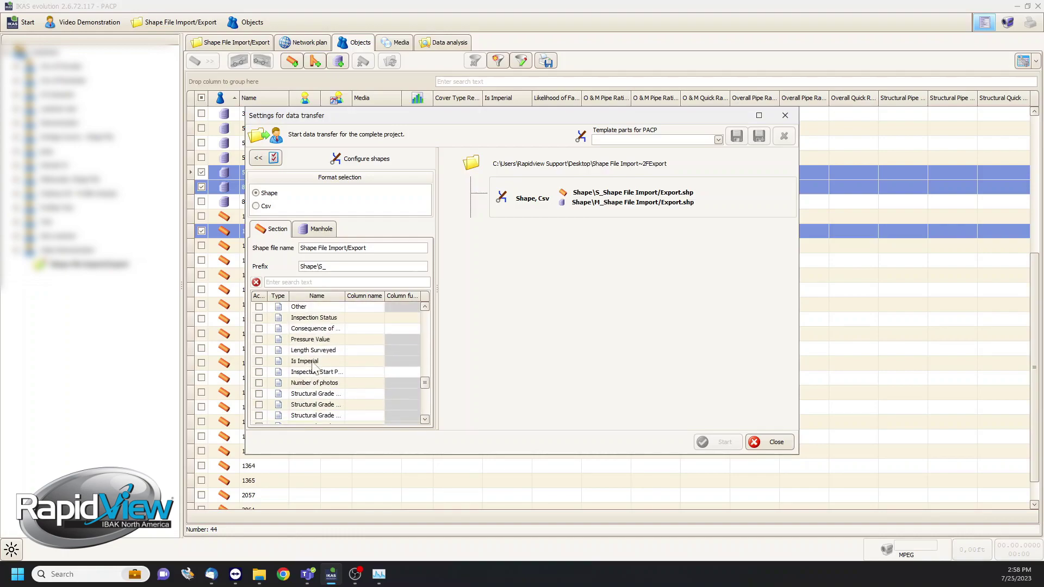
pyautogui.scroll(2, 314, 368)
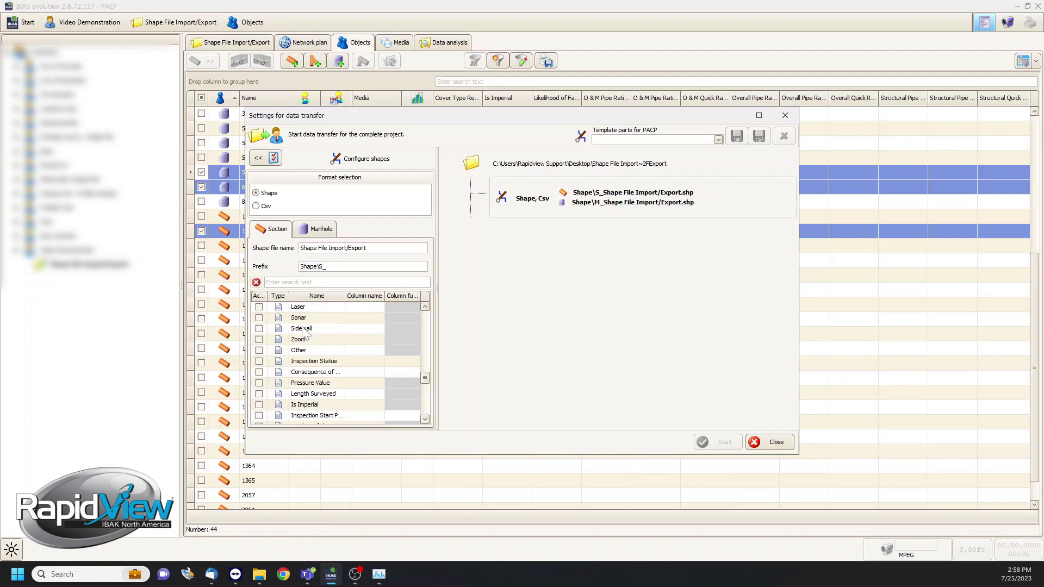
pyautogui.scroll(3, 388, 356)
pyautogui.moveTo(425, 354); pyautogui.dragTo(426, 317)
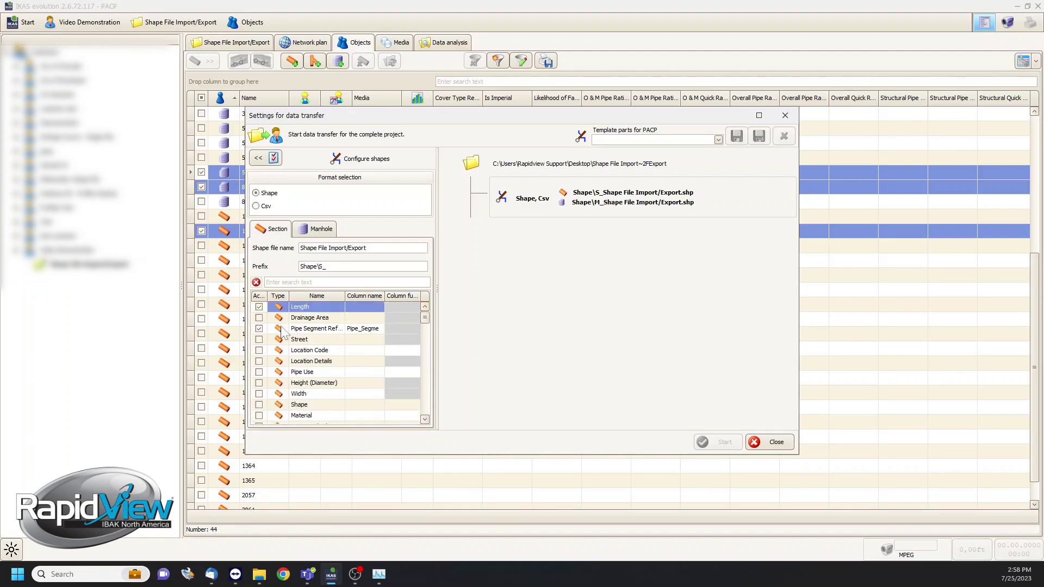
# Exclude the Top manhole field from the section shape export and include it again
pyautogui.scroll(-5, 279, 391)
pyautogui.scroll(-4, 279, 391)
pyautogui.scroll(-4, 279, 391)
pyautogui.click(259, 373)
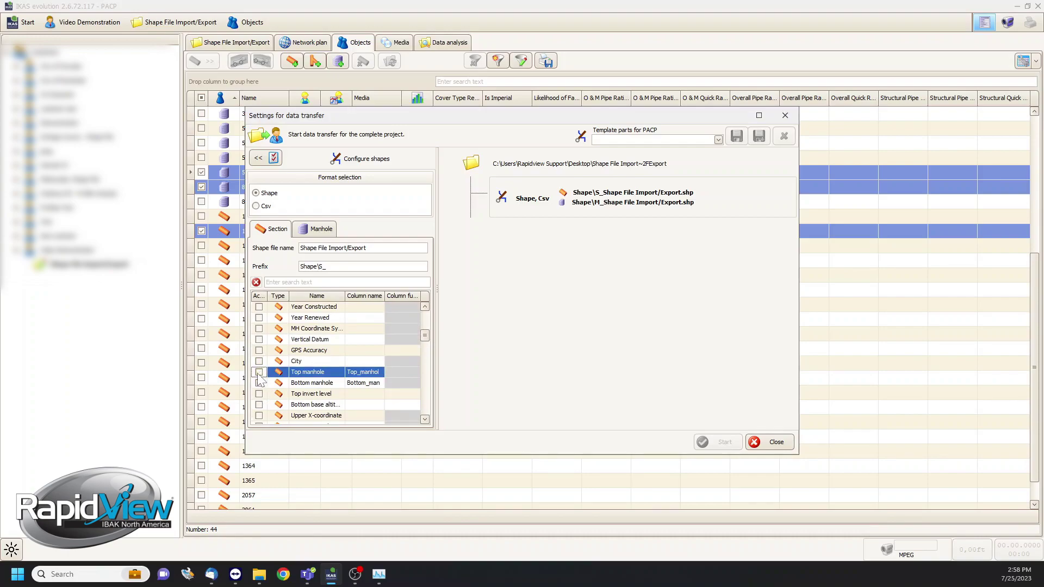
pyautogui.click(260, 373)
pyautogui.scroll(5, 304, 365)
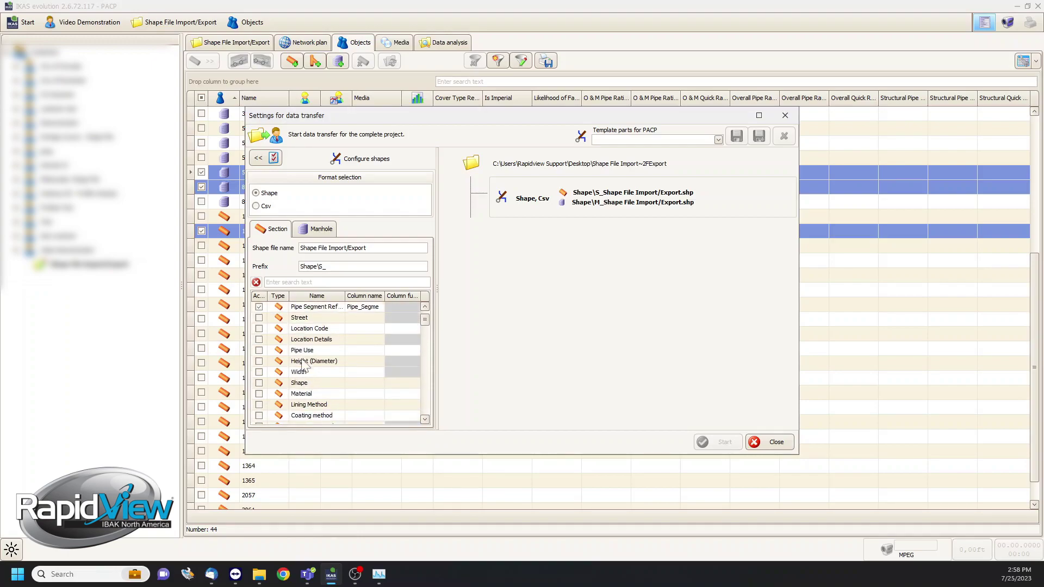
pyautogui.scroll(2, 305, 365)
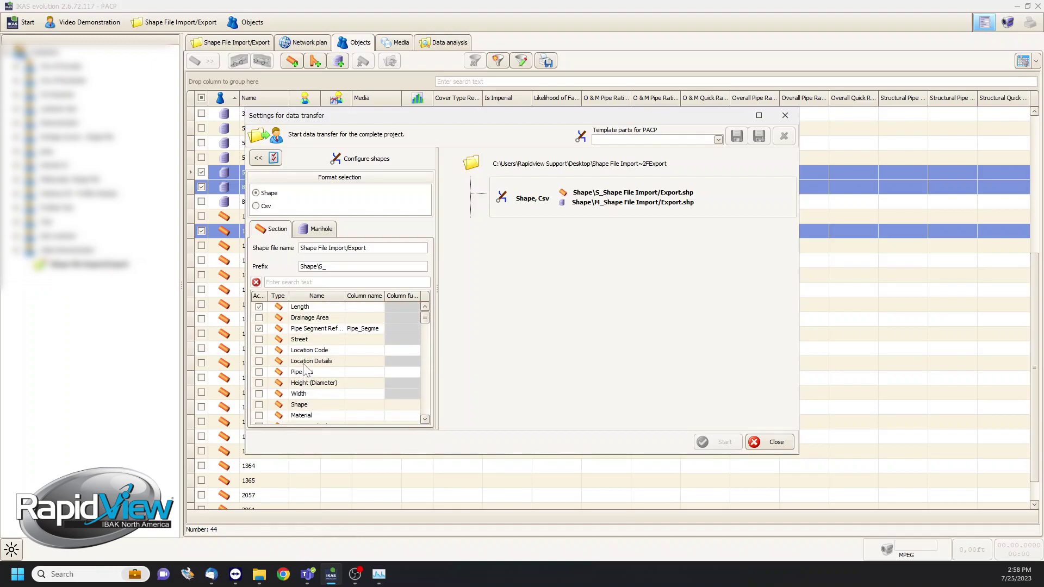
# Return to the data transfer overview and save its settings as a new template named ".shpexport"
pyautogui.click(274, 158)
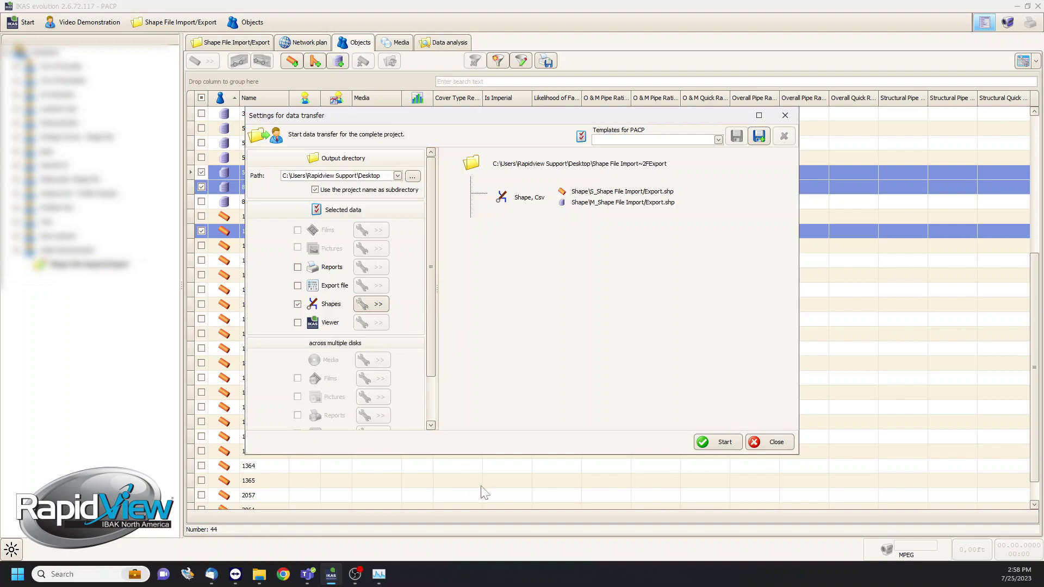
pyautogui.click(760, 140)
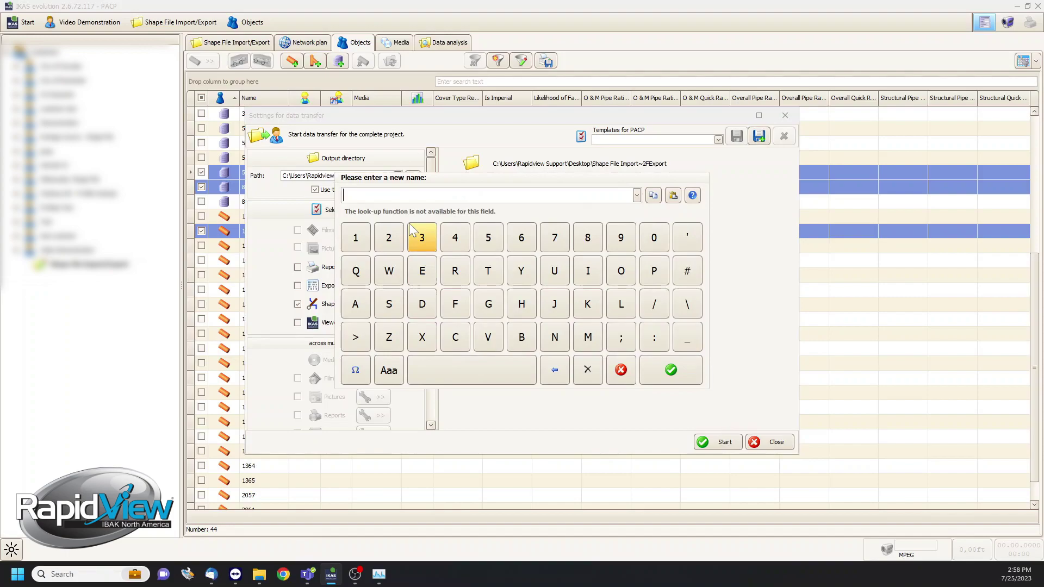
pyautogui.write('.shpexport')
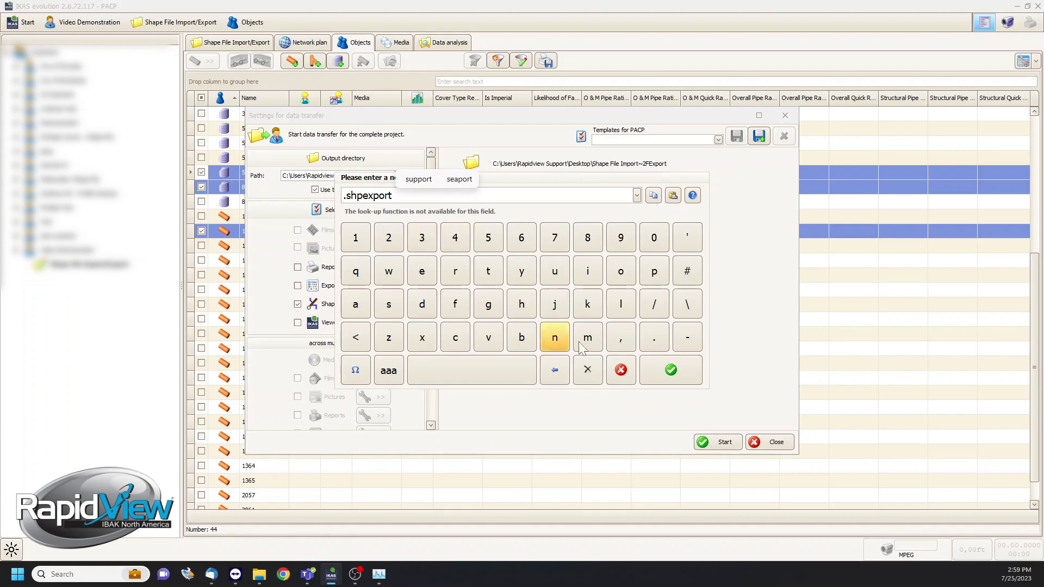
pyautogui.click(672, 371)
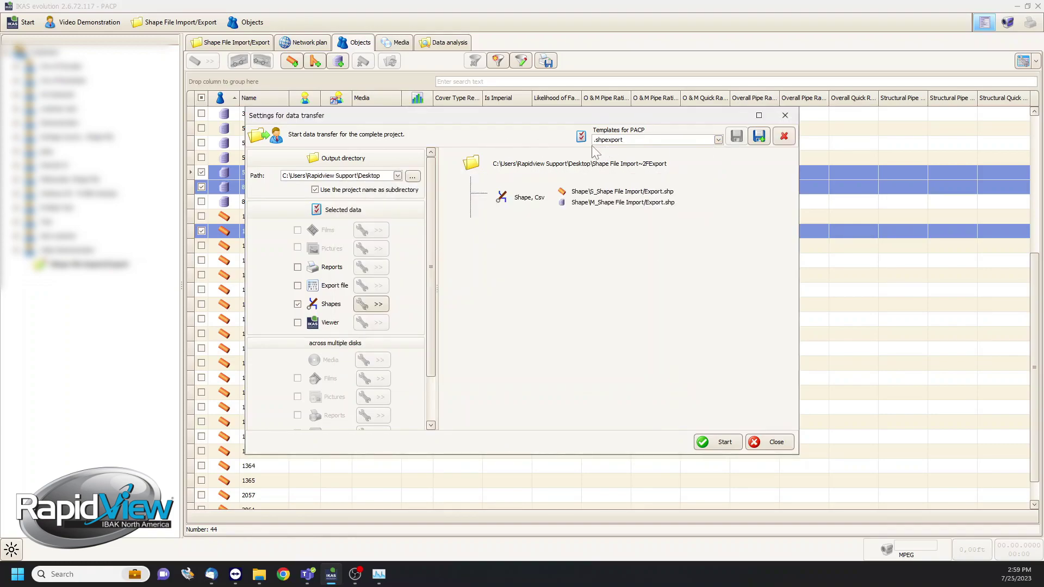
# Review the saved PACP data transfer templates and the section fields included in the Shapes export configuration
pyautogui.click(663, 141)
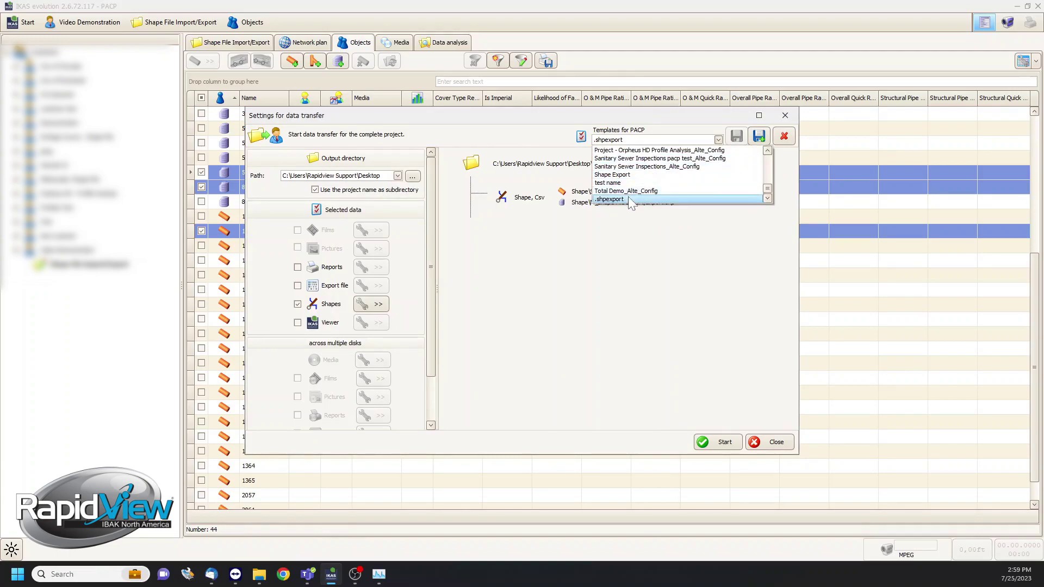
pyautogui.scroll(8, 633, 187)
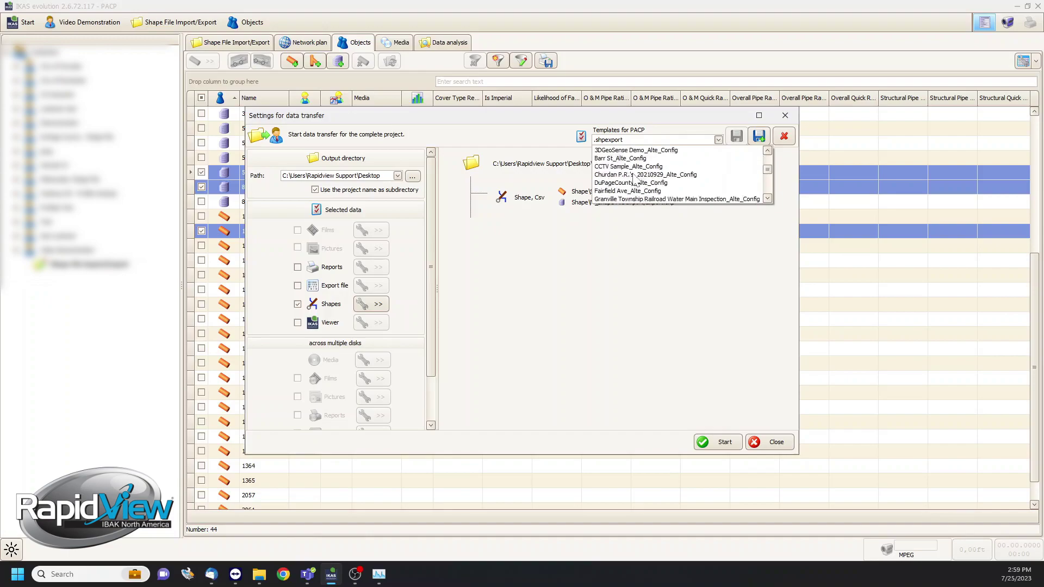
pyautogui.scroll(-8, 635, 180)
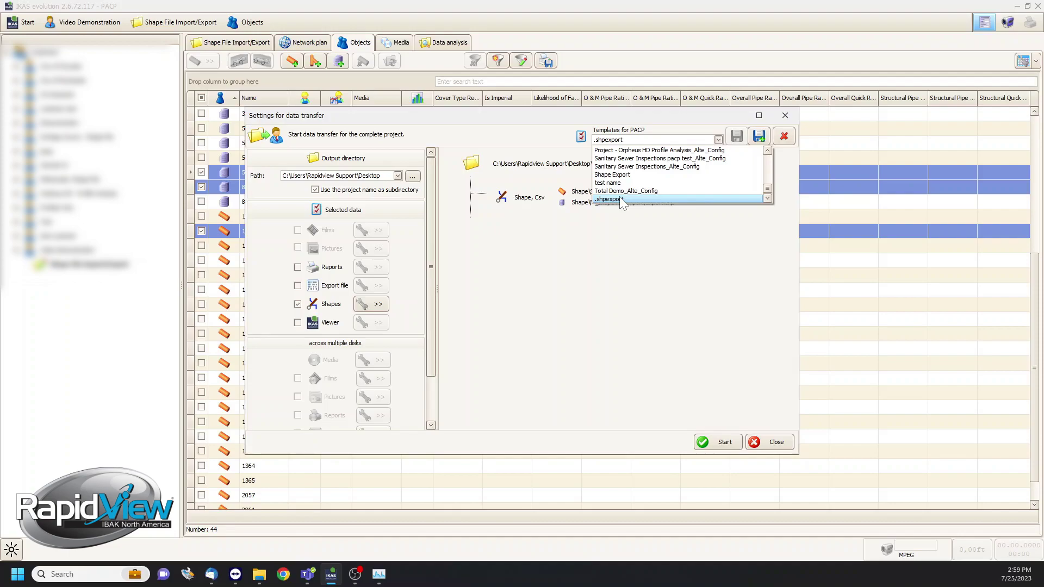
pyautogui.click(376, 307)
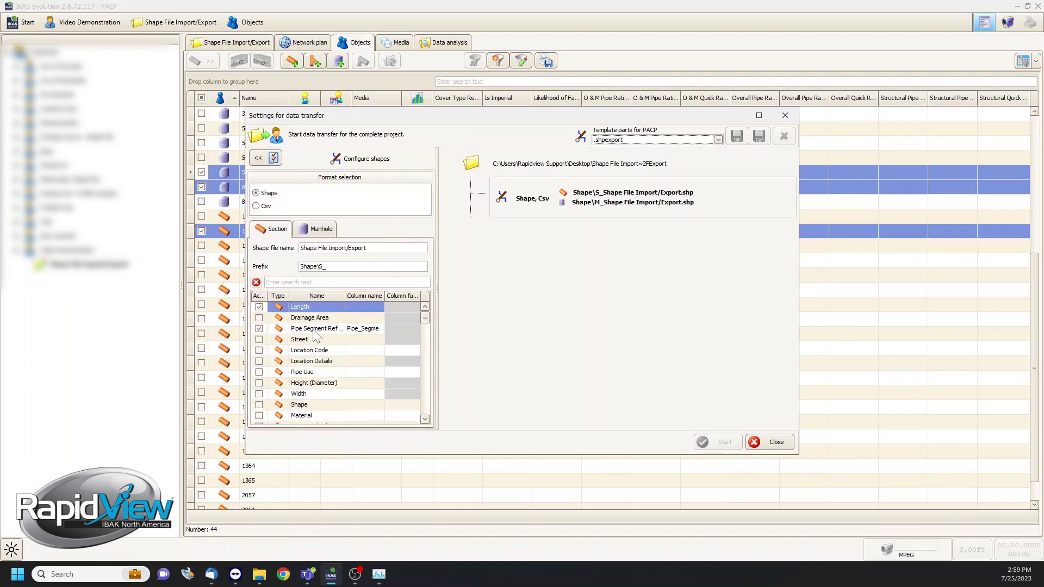
pyautogui.scroll(-1, 314, 353)
pyautogui.click(259, 158)
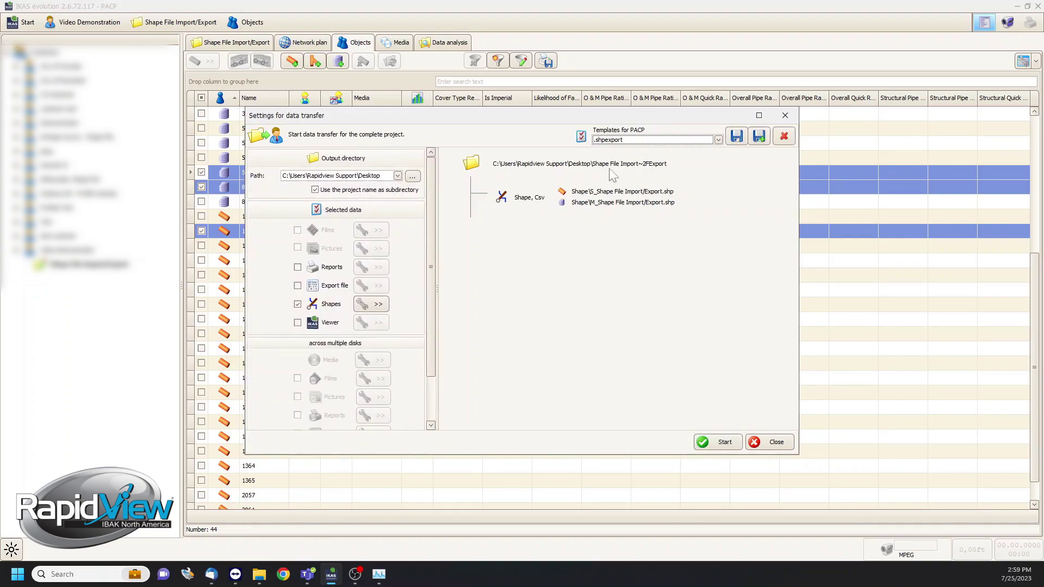
# Browse the available output folders and confirm Desktop as the output directory for the data transfer
pyautogui.click(412, 176)
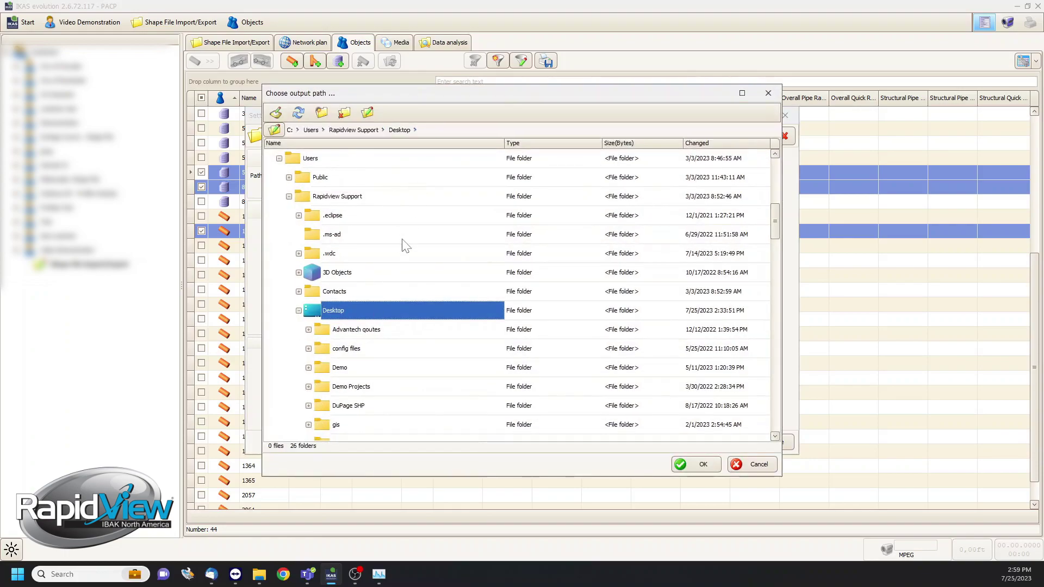
pyautogui.scroll(-5, 401, 244)
pyautogui.scroll(2, 400, 344)
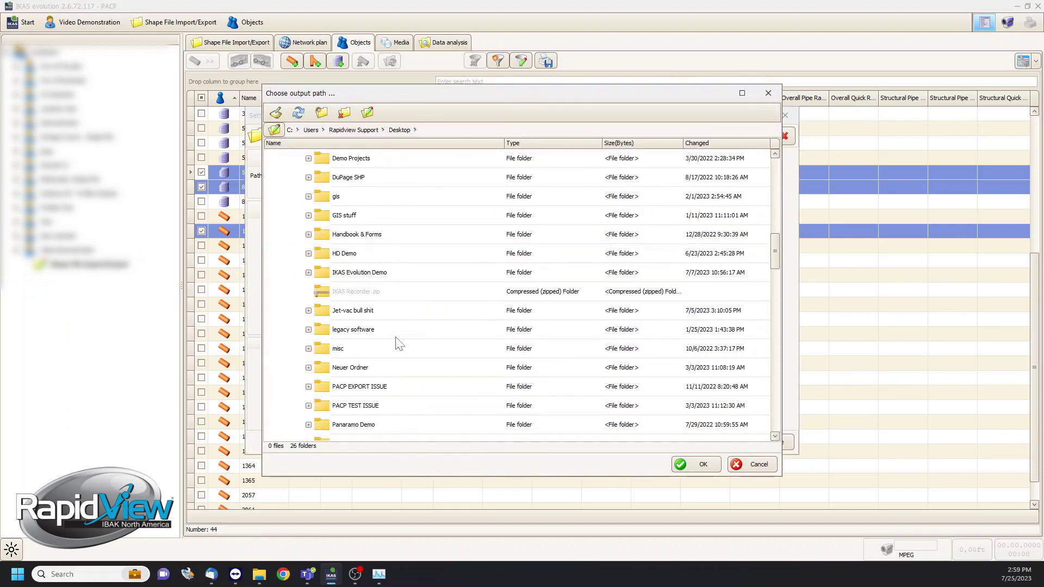
pyautogui.scroll(4, 400, 343)
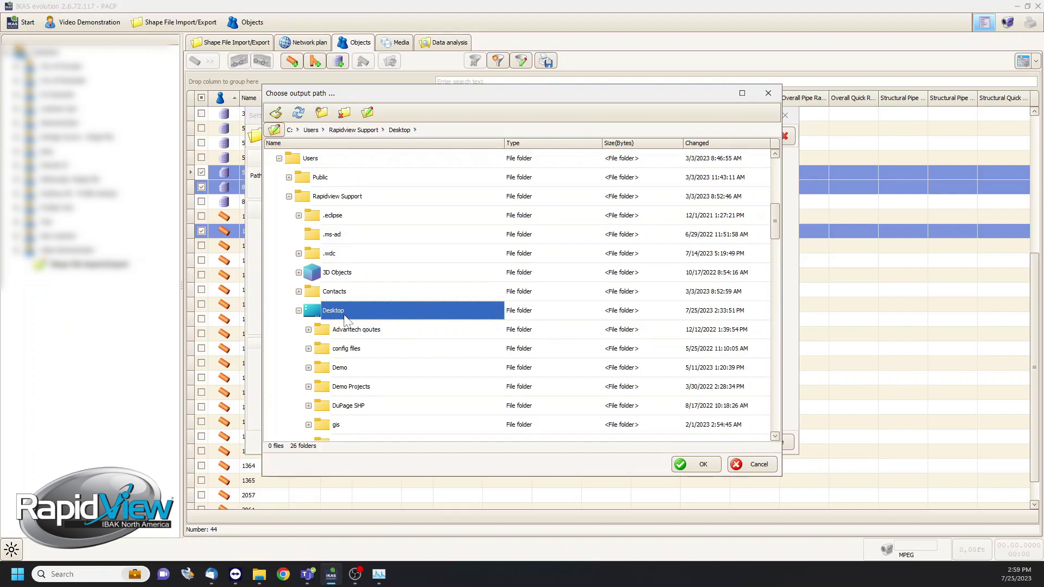
pyautogui.click(707, 468)
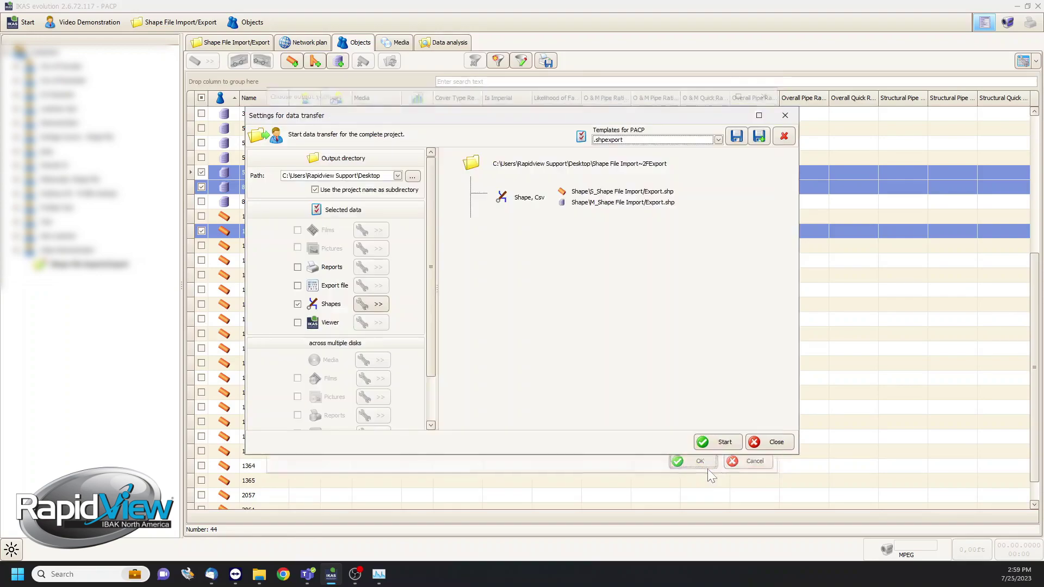
# Run the shape file export, overwriting all existing files, and open the export directory
pyautogui.click(720, 445)
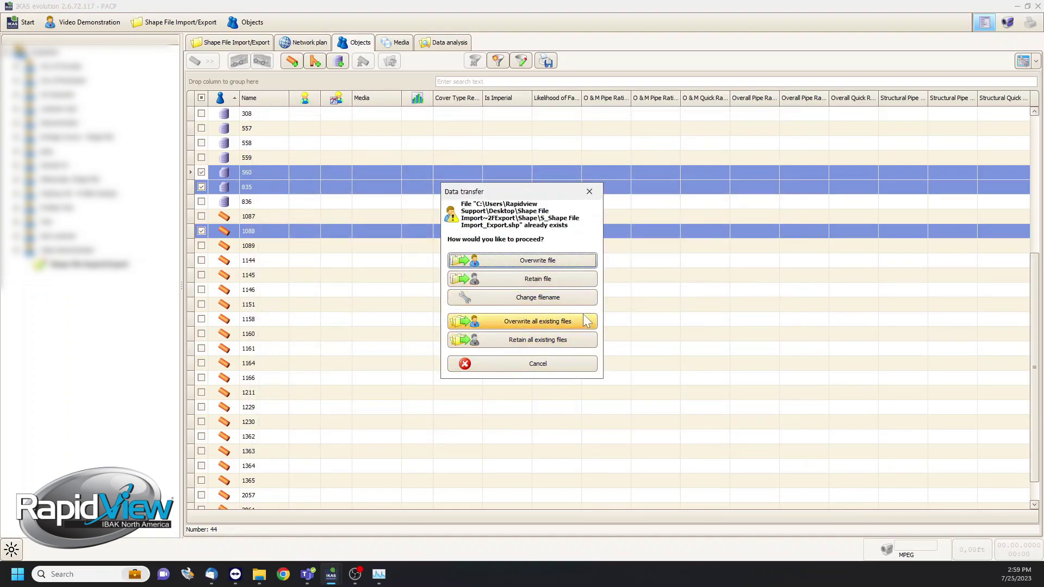
pyautogui.click(566, 322)
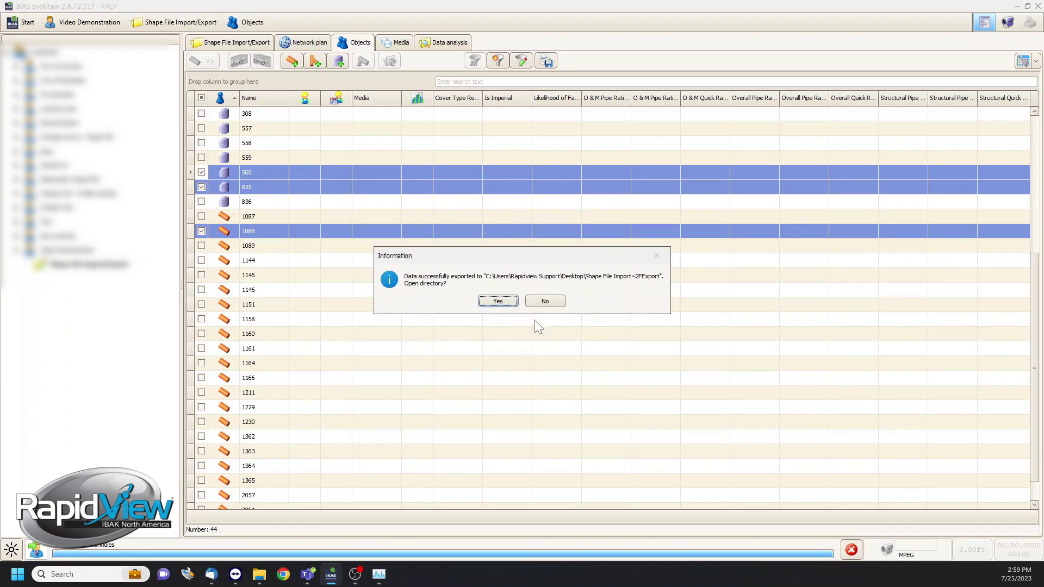
pyautogui.click(499, 300)
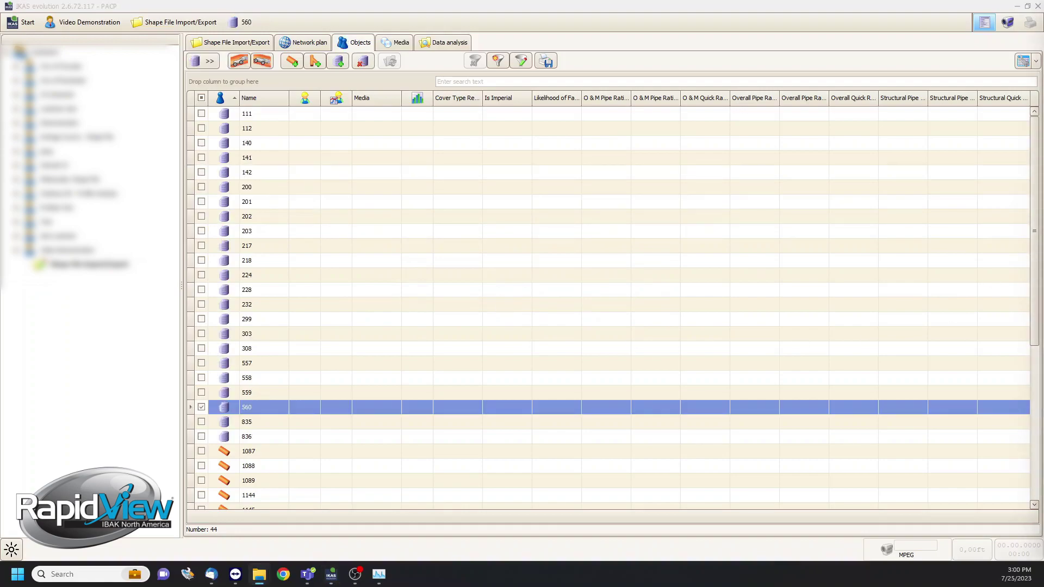
# Bring the export directory's File Explorer window into view and open the Shape folder
pyautogui.moveTo(1043, 315); pyautogui.dragTo(348, 1)
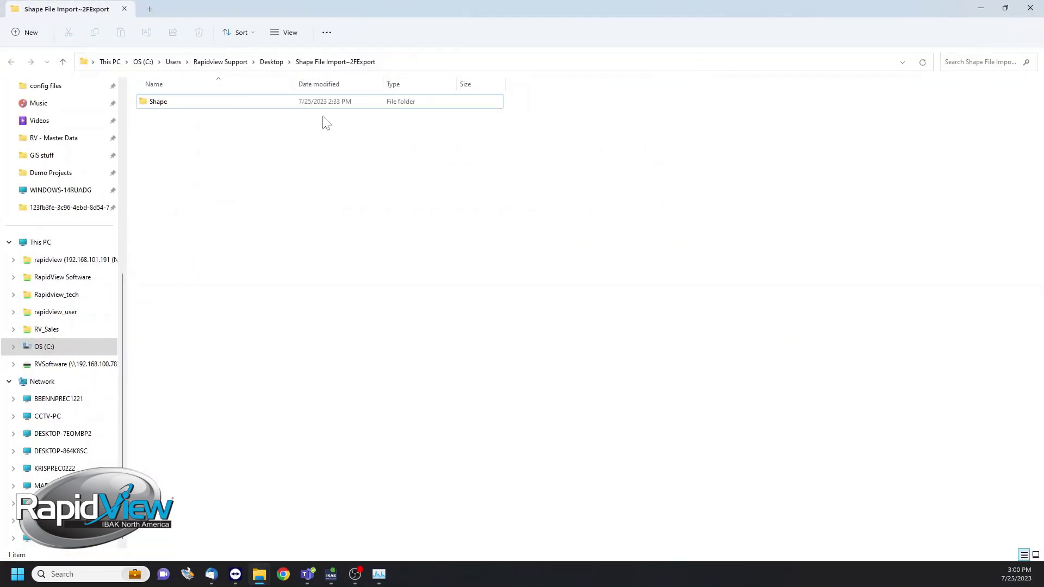
pyautogui.click(170, 107)
pyautogui.doubleClick(170, 108)
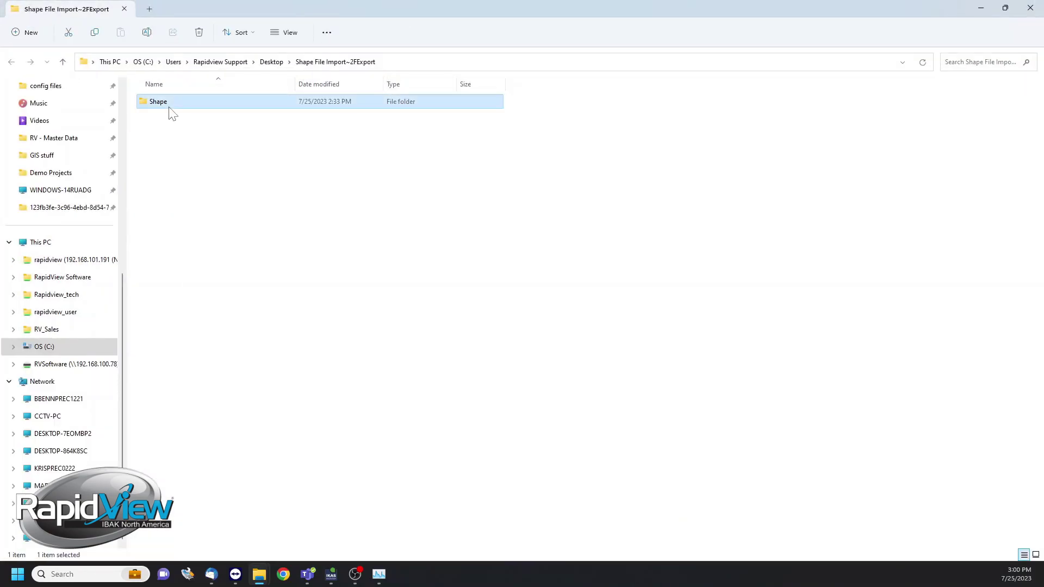